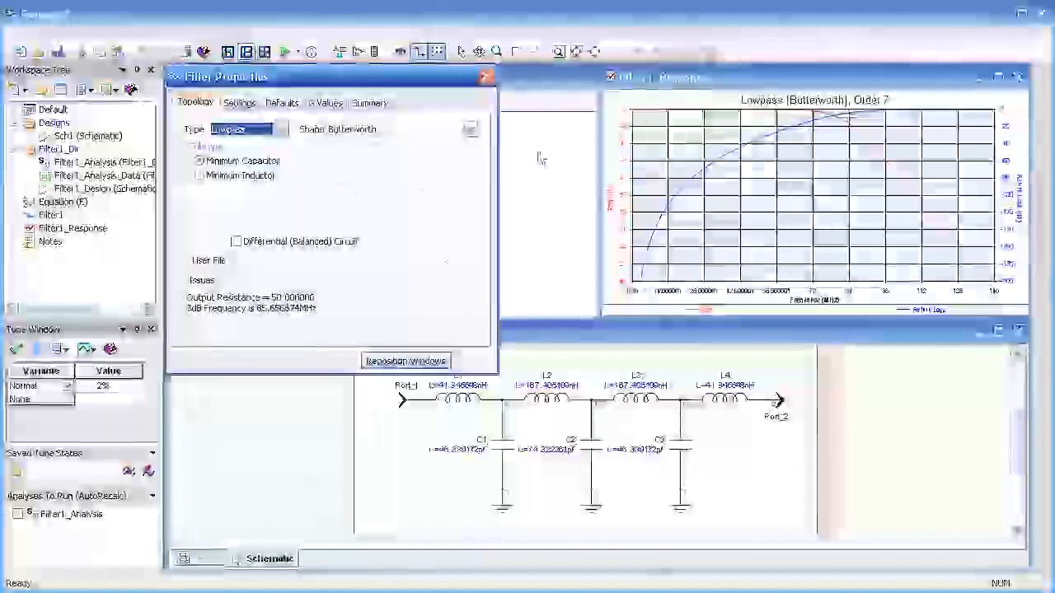
Step: Examine the filter's response graph and schematic, and review the available filter types
{"action": "left_click", "coordinate": [723, 84]}
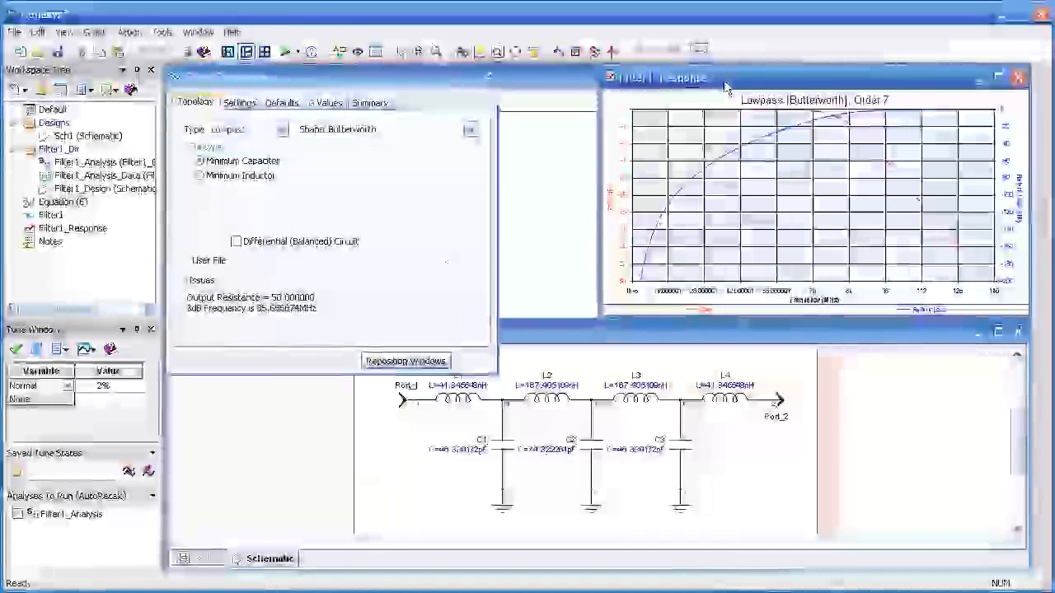
{"action": "left_click", "coordinate": [624, 341]}
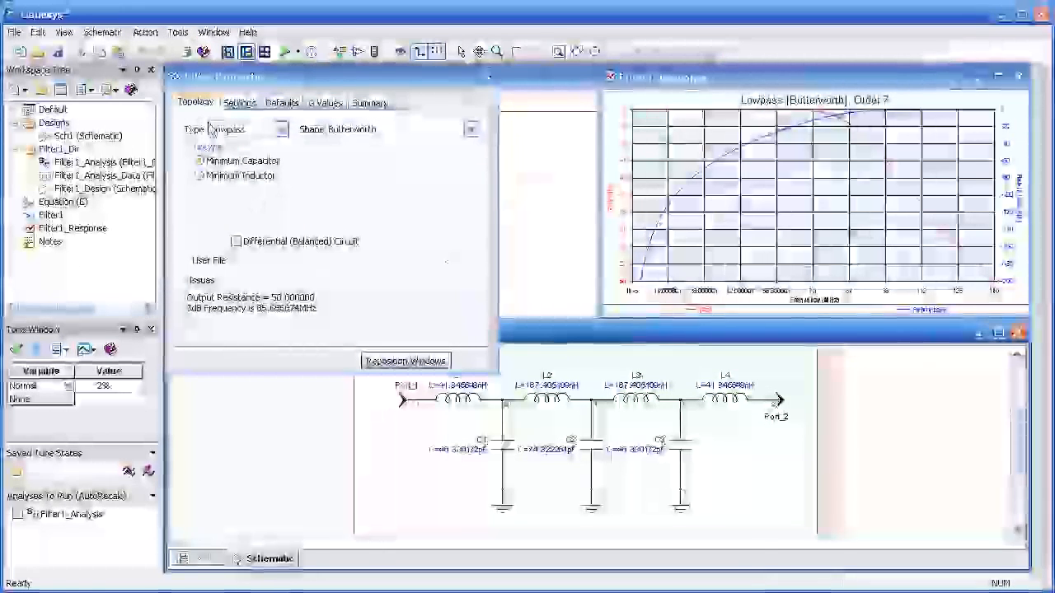
{"action": "left_click", "coordinate": [282, 132]}
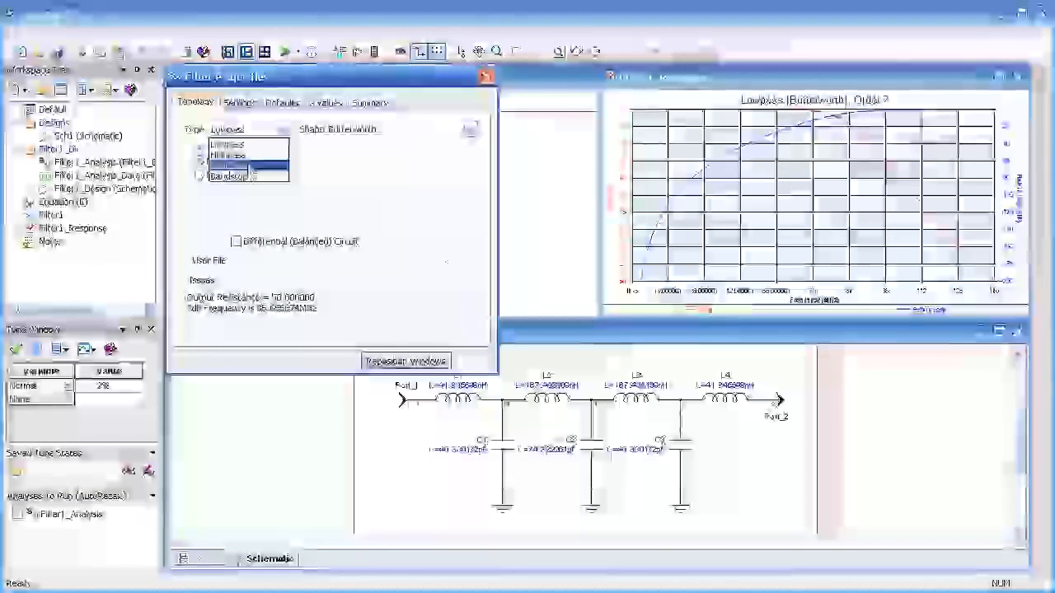
{"action": "left_click", "coordinate": [284, 155]}
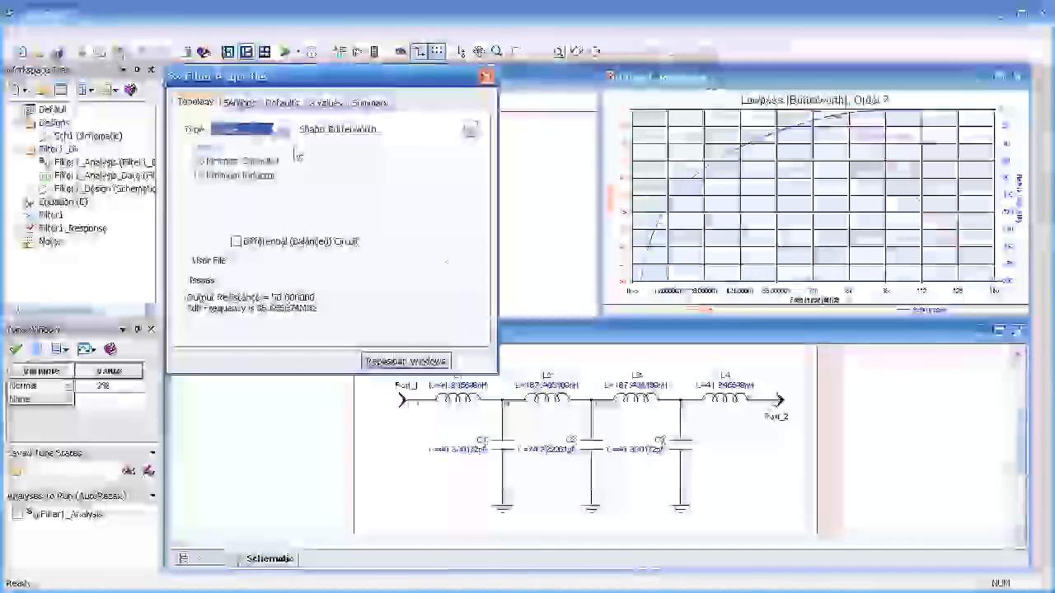
Step: Try the User File (Elliptic) shape for the lowpass filter and preview one of the predefined G-value .PRE files
{"action": "left_click", "coordinate": [469, 130]}
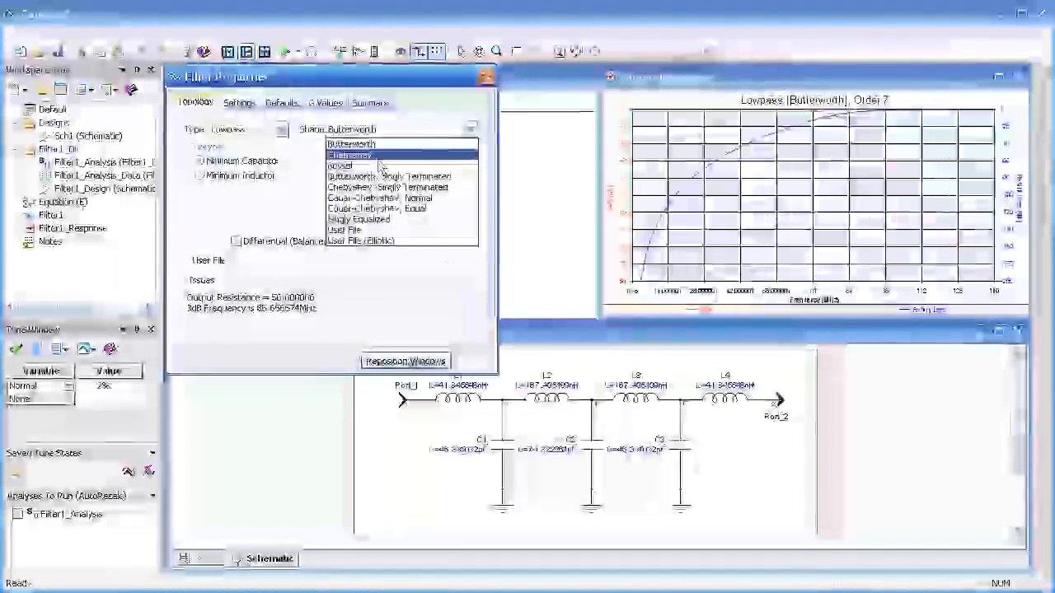
{"action": "left_click", "coordinate": [375, 241]}
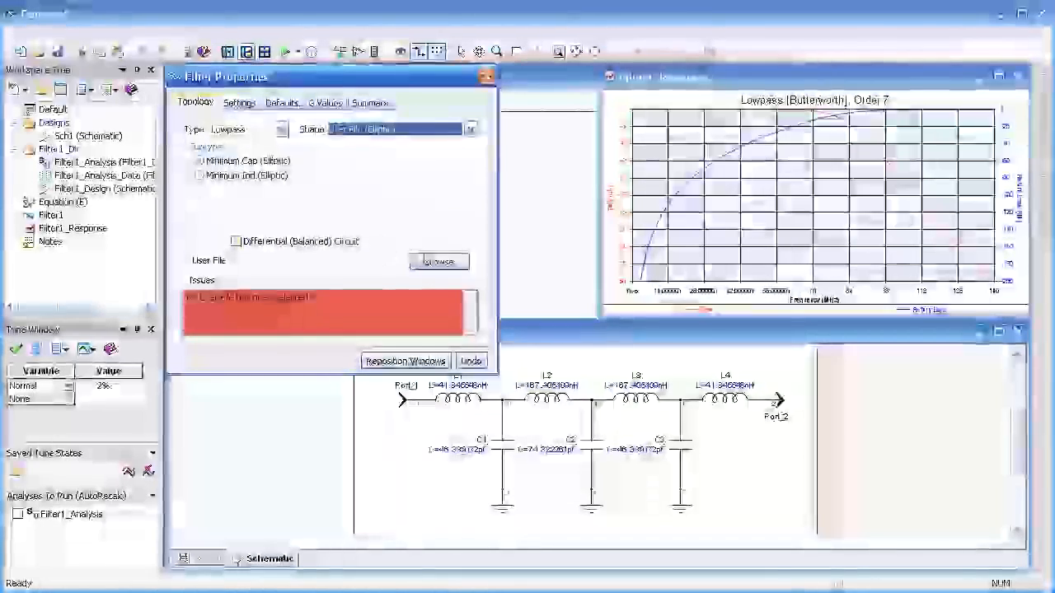
{"action": "left_click", "coordinate": [438, 261]}
{"action": "left_click", "coordinate": [517, 238]}
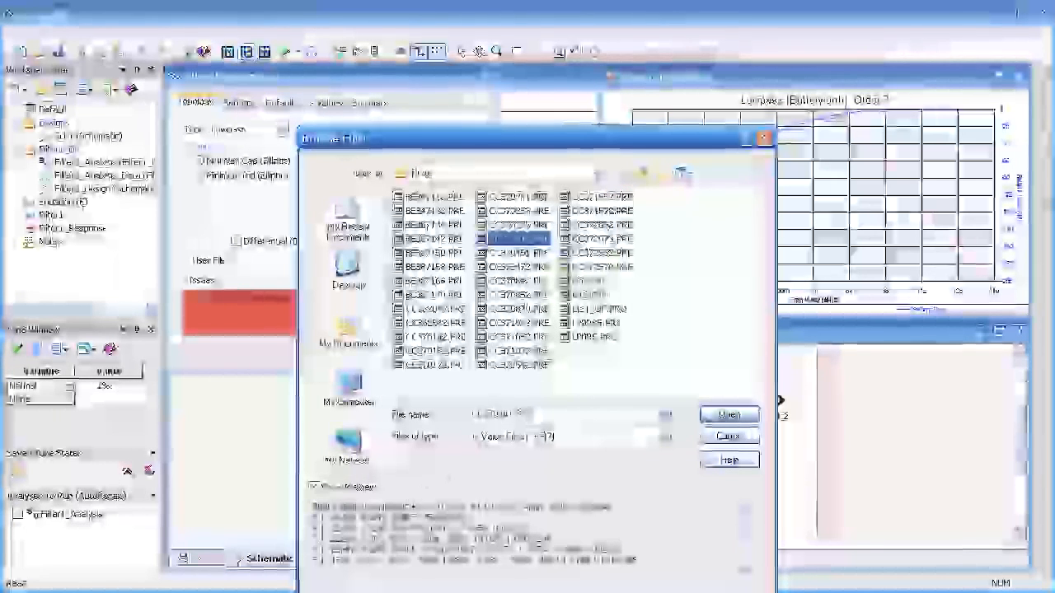
{"action": "left_click", "coordinate": [408, 507]}
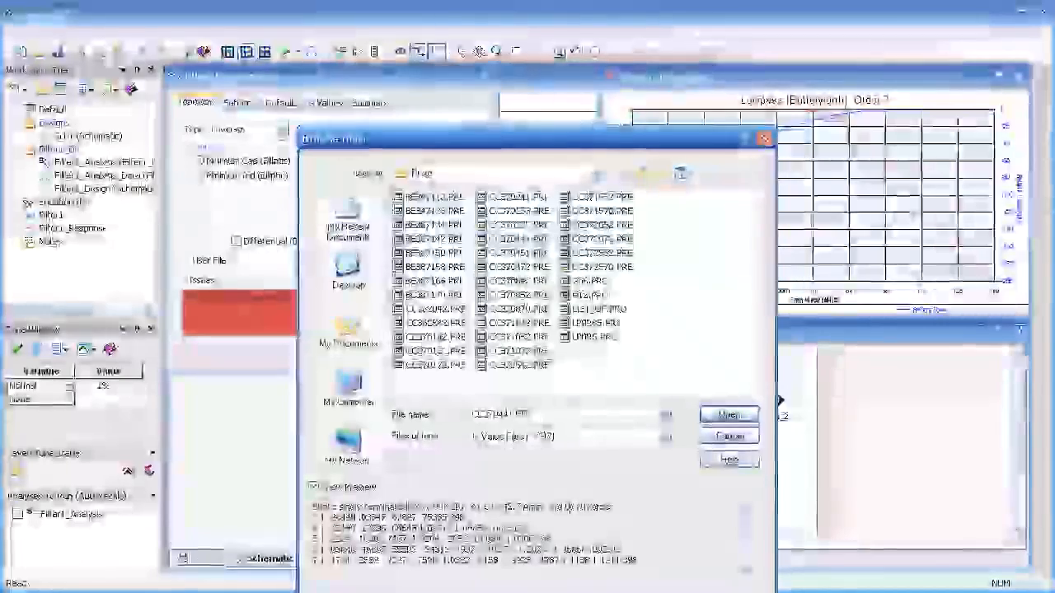
{"action": "left_click", "coordinate": [730, 437]}
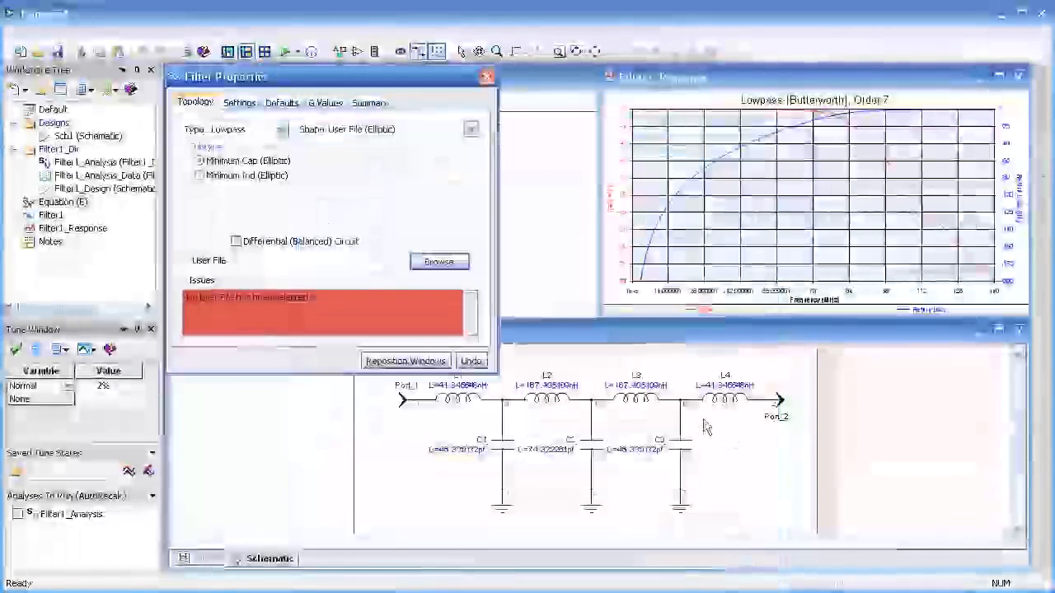
Step: Set the filter shape to Butterworth with the Minimum Inductor subtype, and try the differential (balanced) circuit option on and off
{"action": "left_click", "coordinate": [471, 129]}
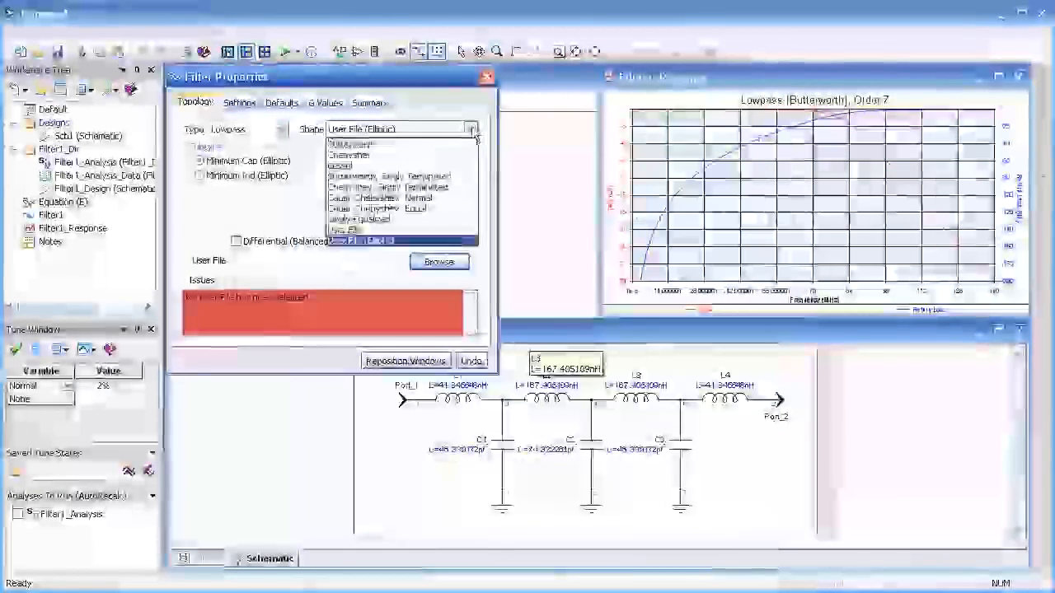
{"action": "left_click", "coordinate": [408, 144]}
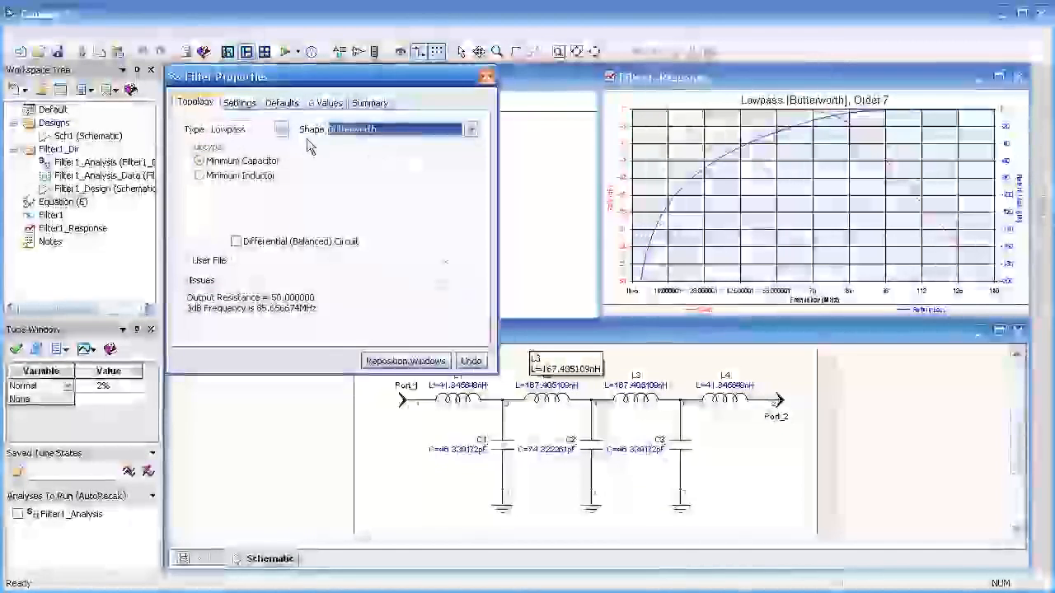
{"action": "left_click", "coordinate": [201, 176]}
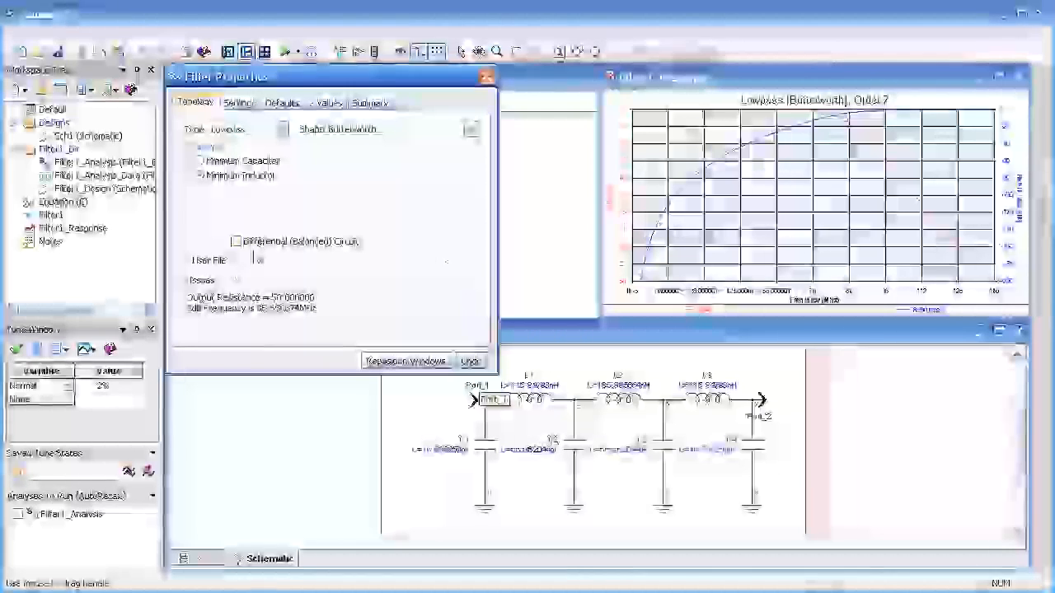
{"action": "left_click", "coordinate": [236, 242]}
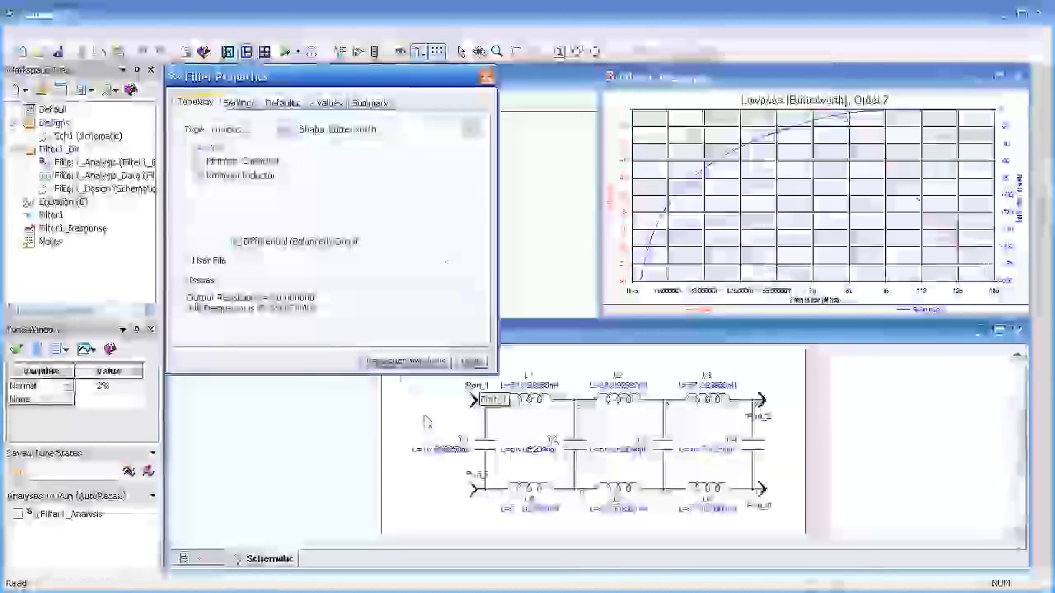
{"action": "left_click", "coordinate": [237, 241]}
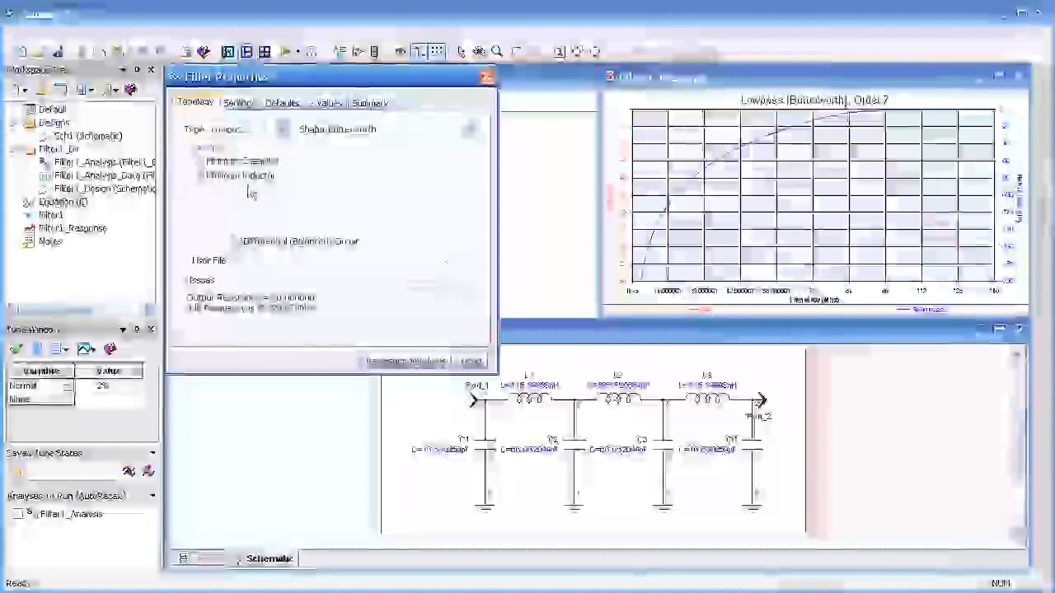
Step: Change the filter type to Highpass with the Minimum Capacitor subtype
{"action": "left_click", "coordinate": [270, 130]}
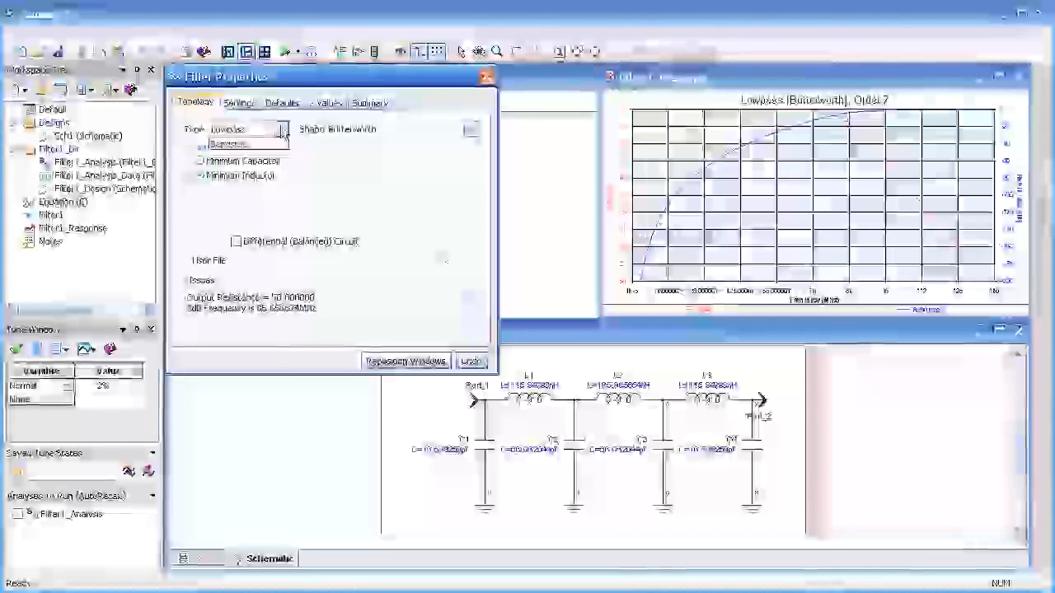
{"action": "left_click", "coordinate": [260, 156]}
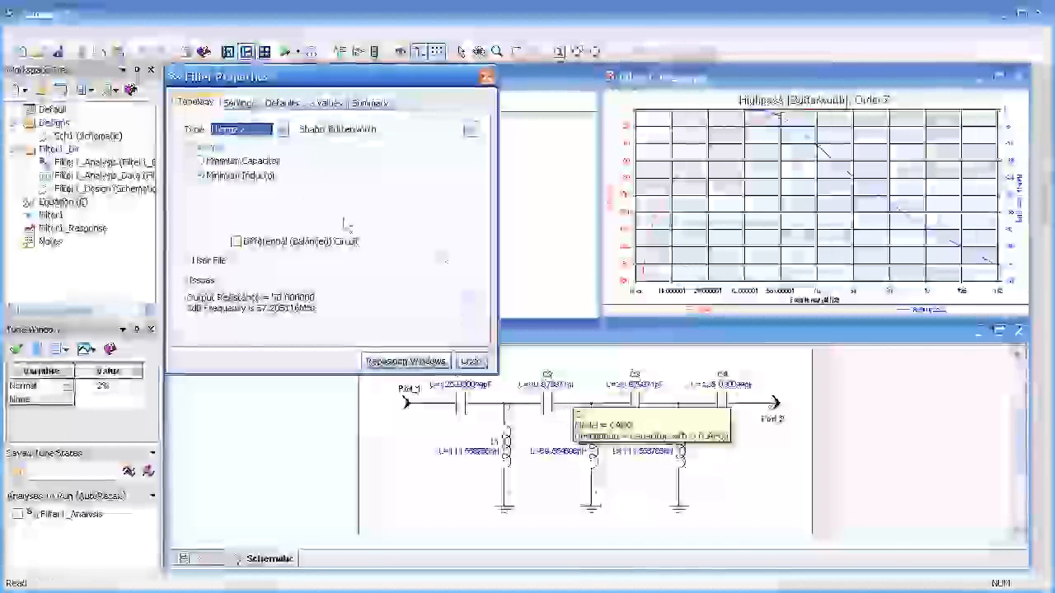
{"action": "left_click", "coordinate": [202, 162]}
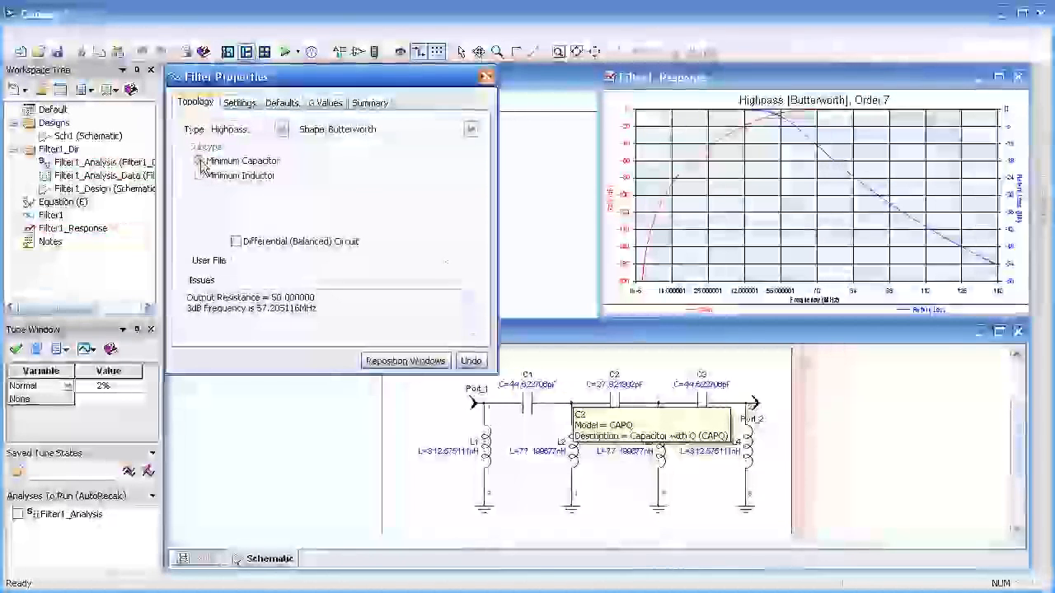
Step: Change the filter type to Bandpass and try the Minimum Inductor, Top C Coupled, Top C TEM Resonator, Top L Coupled and Tubular subtypes
{"action": "left_click", "coordinate": [281, 129]}
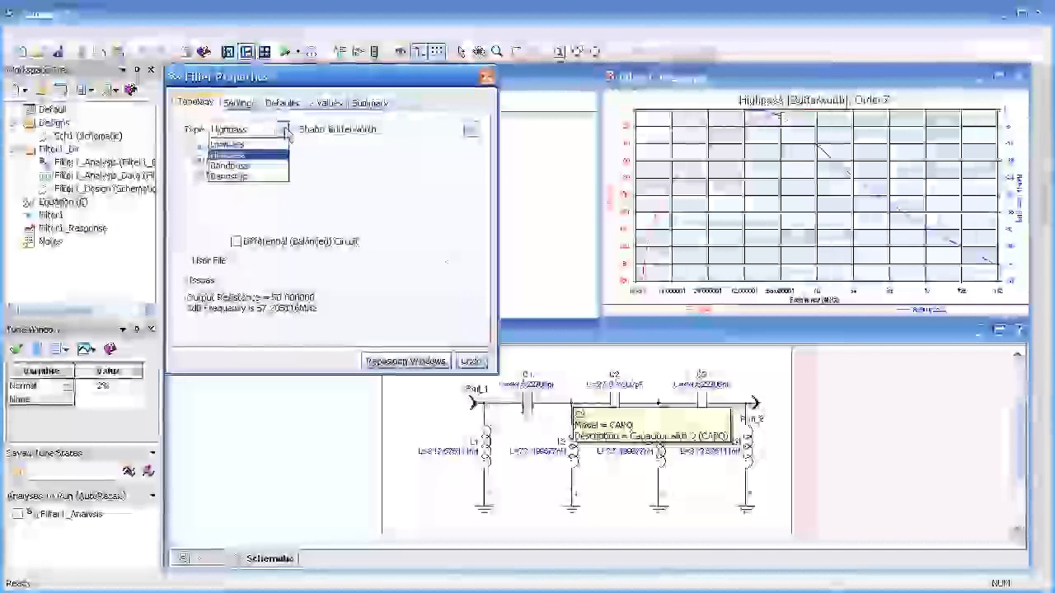
{"action": "left_click", "coordinate": [262, 166]}
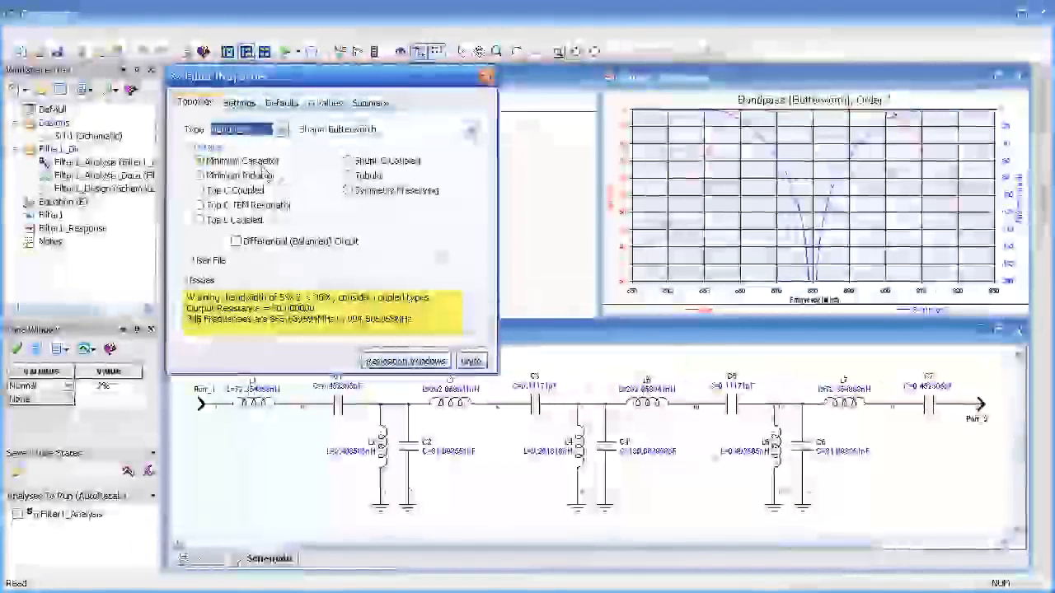
{"action": "left_click", "coordinate": [224, 177]}
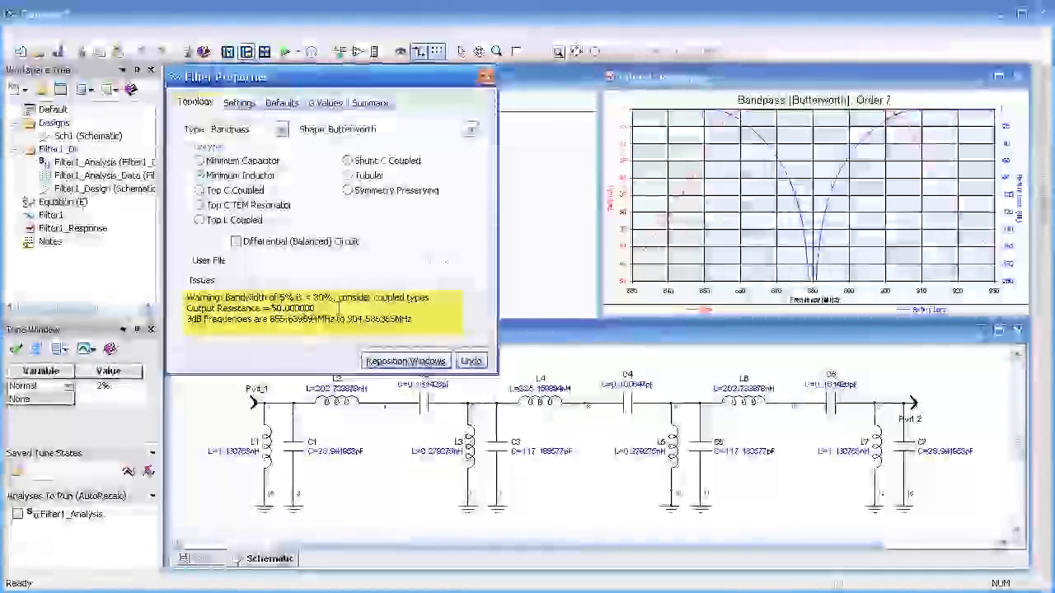
{"action": "left_click", "coordinate": [202, 192]}
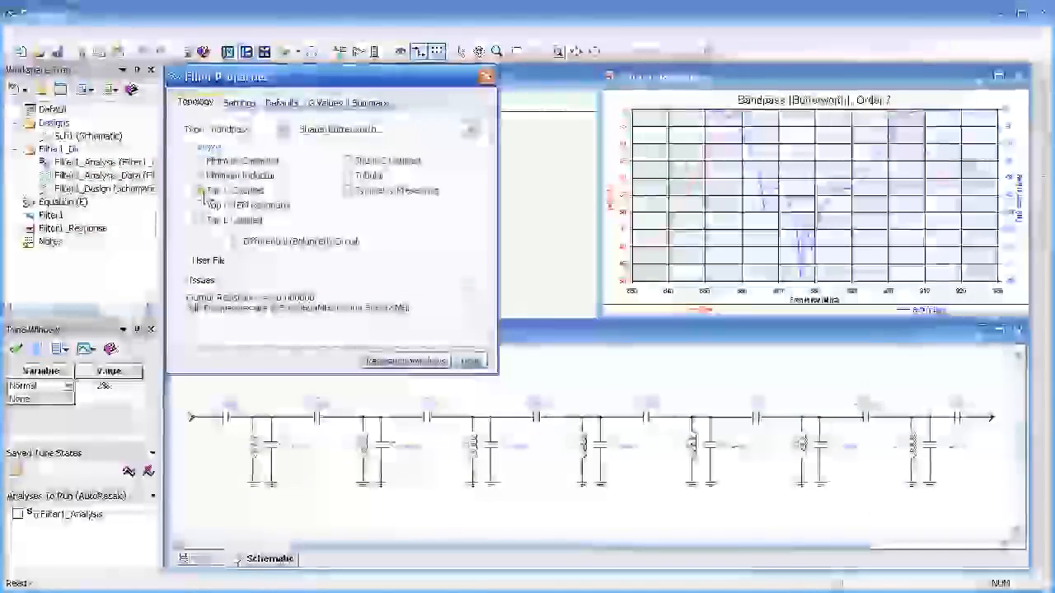
{"action": "left_click", "coordinate": [202, 206]}
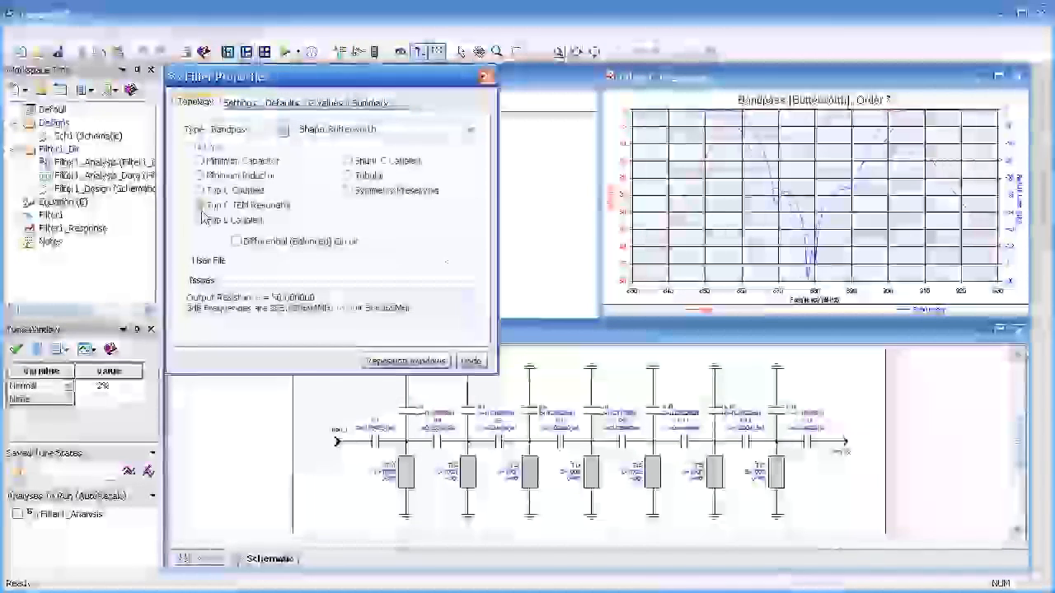
{"action": "left_click", "coordinate": [202, 223]}
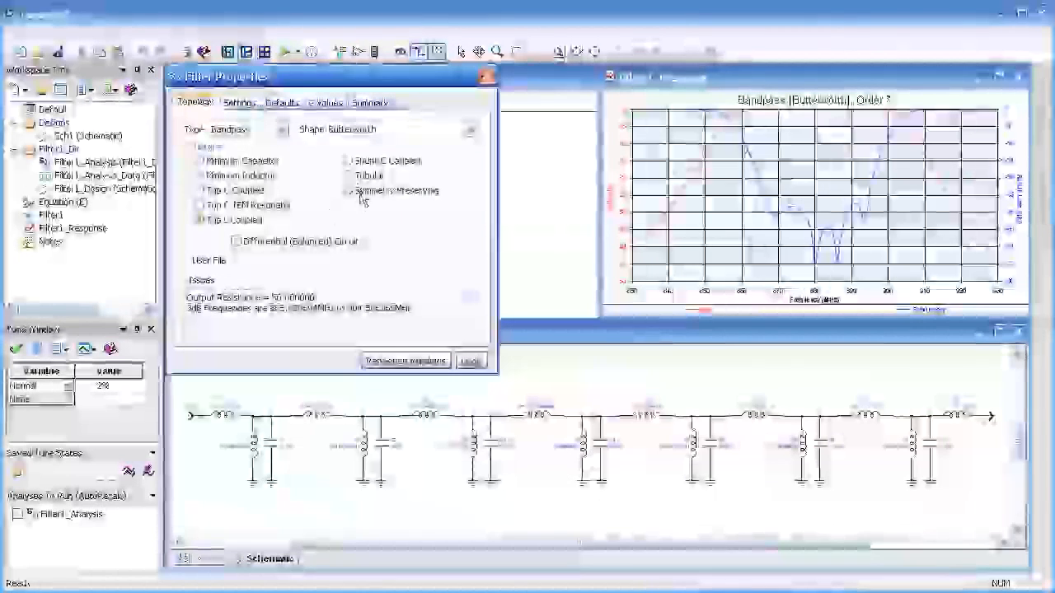
{"action": "left_click", "coordinate": [347, 174]}
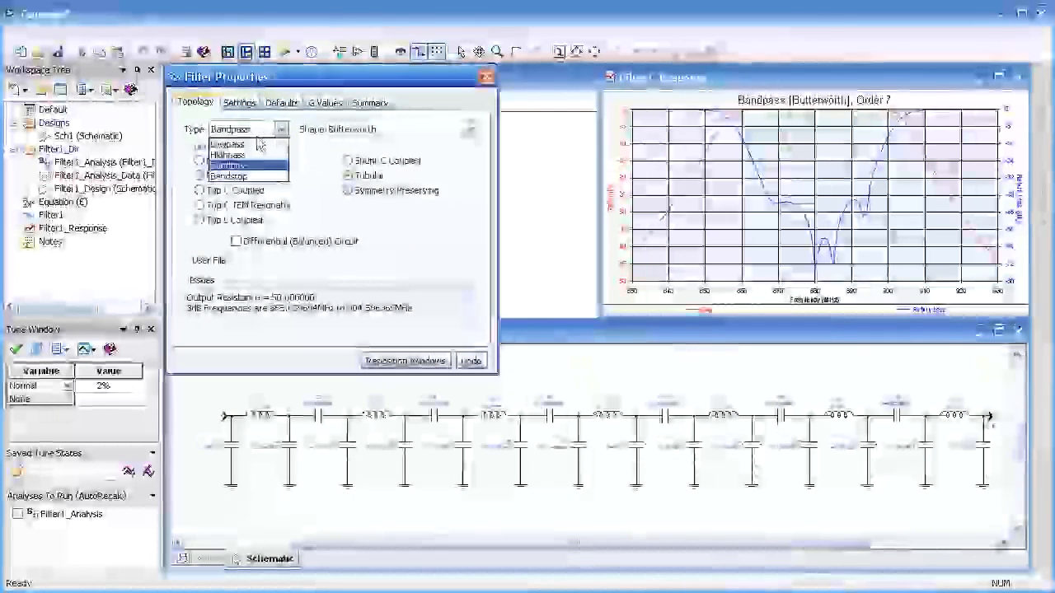
Step: Set the filter type to Lowpass, with a cutoff frequency of 100 MHz and an order of 5
{"action": "left_click", "coordinate": [256, 148]}
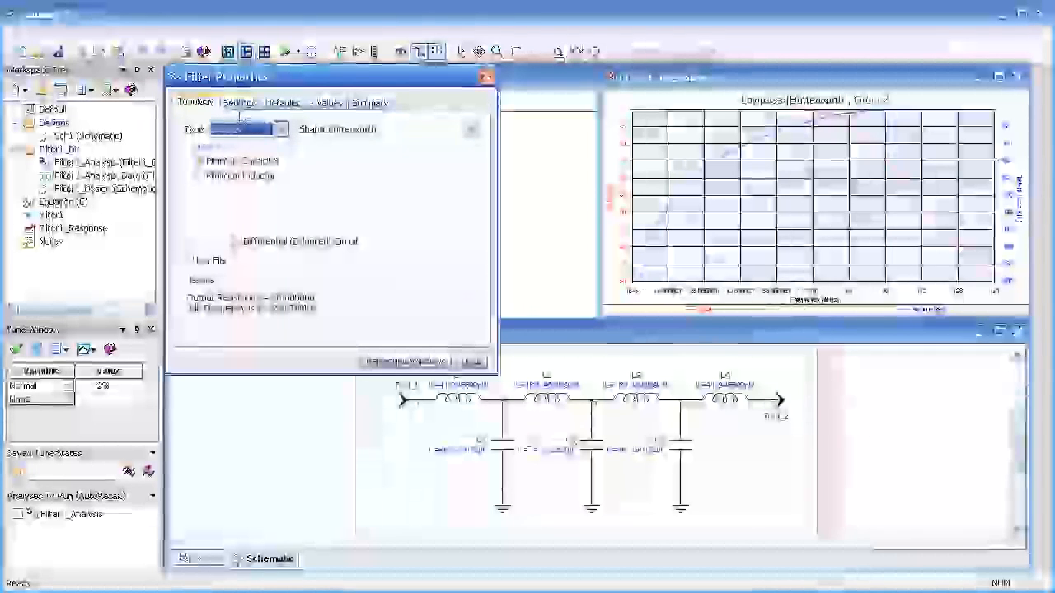
{"action": "left_click", "coordinate": [241, 104]}
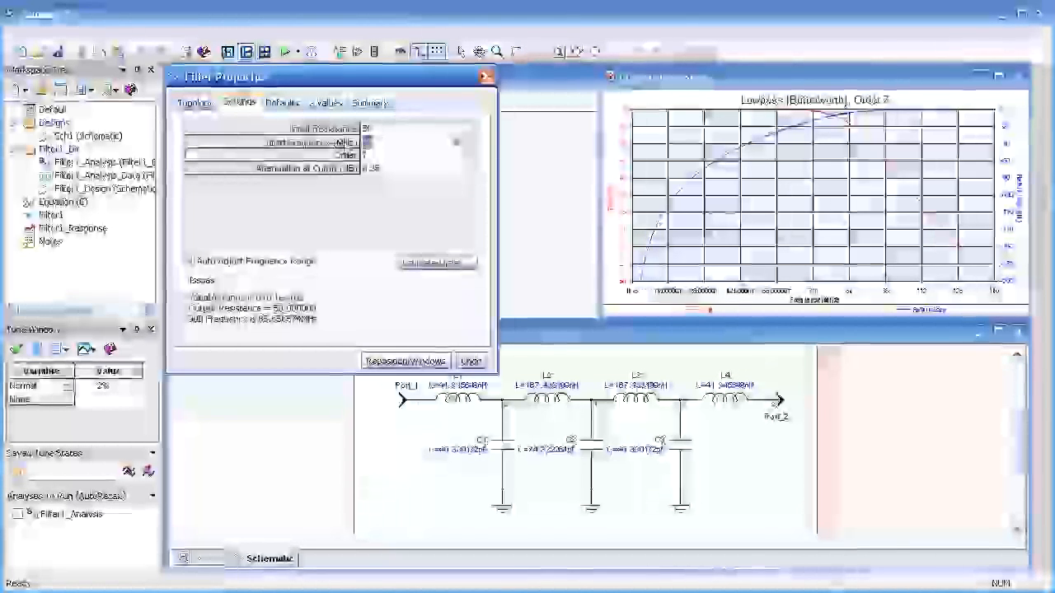
{"action": "type", "text": "100"}
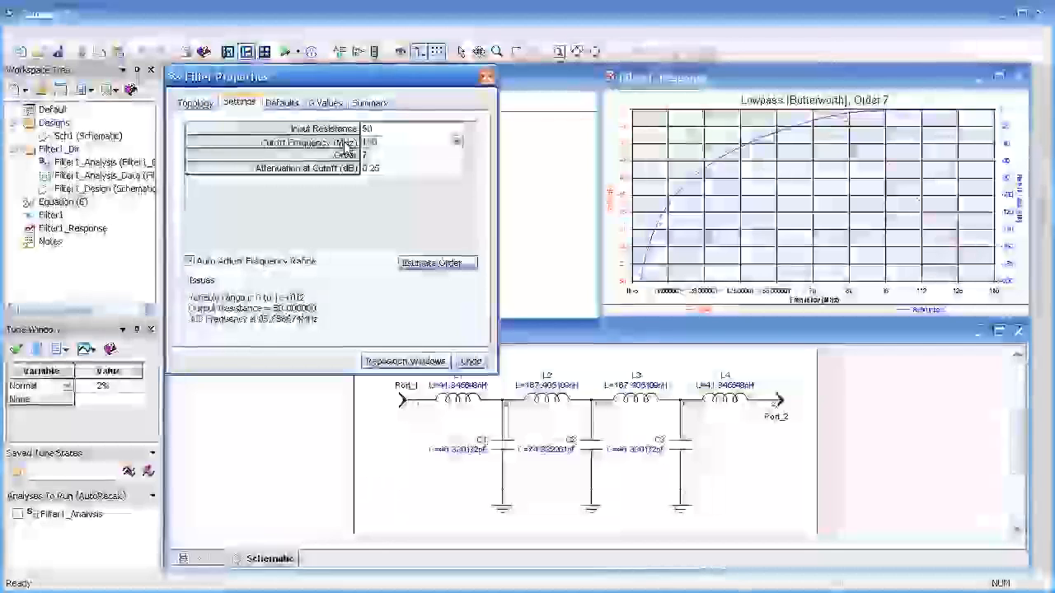
{"action": "key", "text": "Return"}
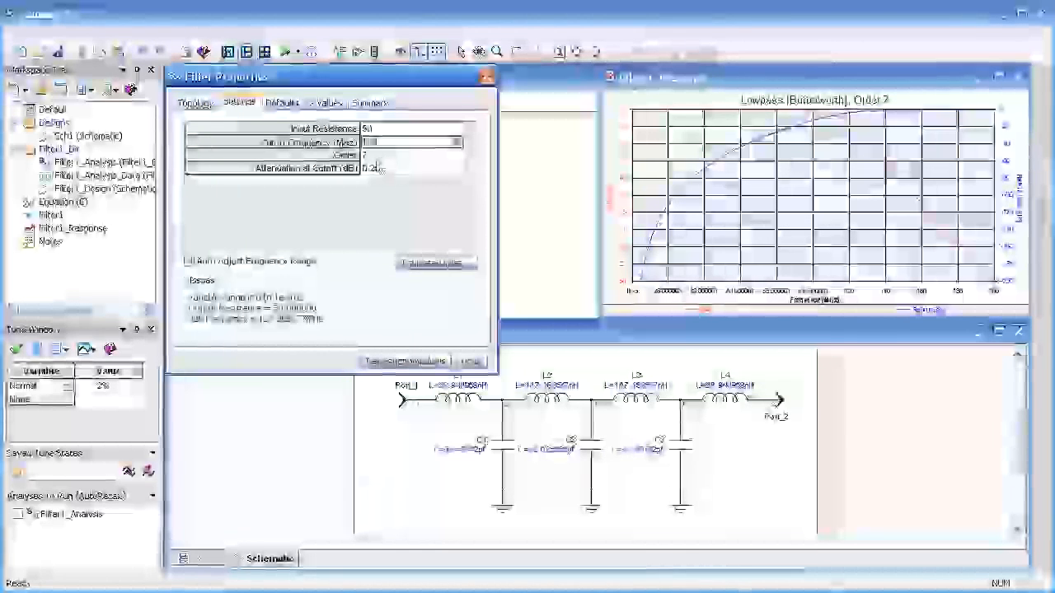
{"action": "type", "text": "5"}
{"action": "key", "text": "Return"}
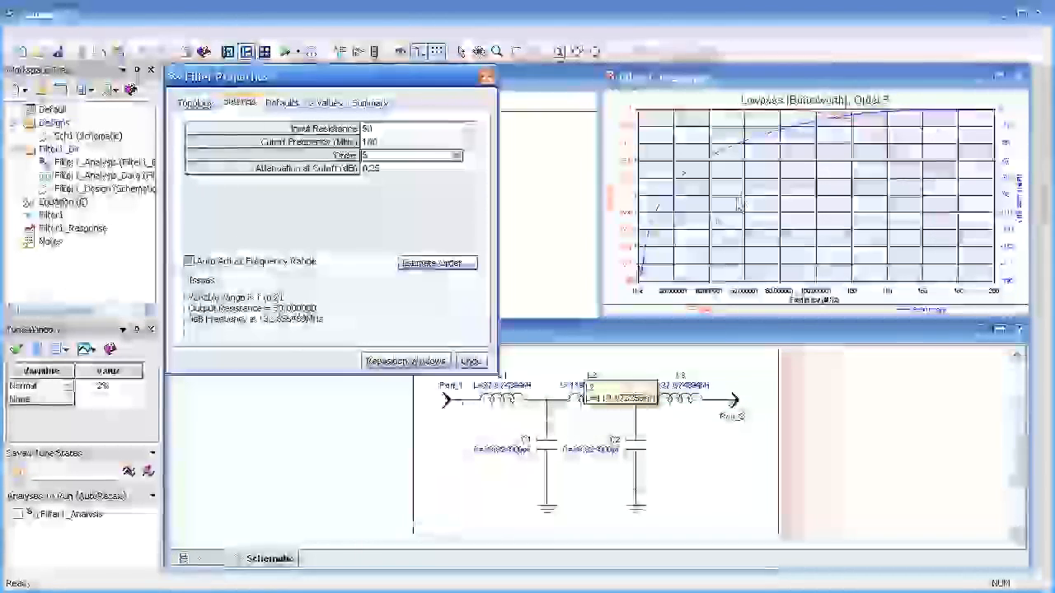
Step: Examine the updated response plot, the default inductor and capacitor Q values, and the filter's G values
{"action": "mouse_move", "coordinate": [681, 174]}
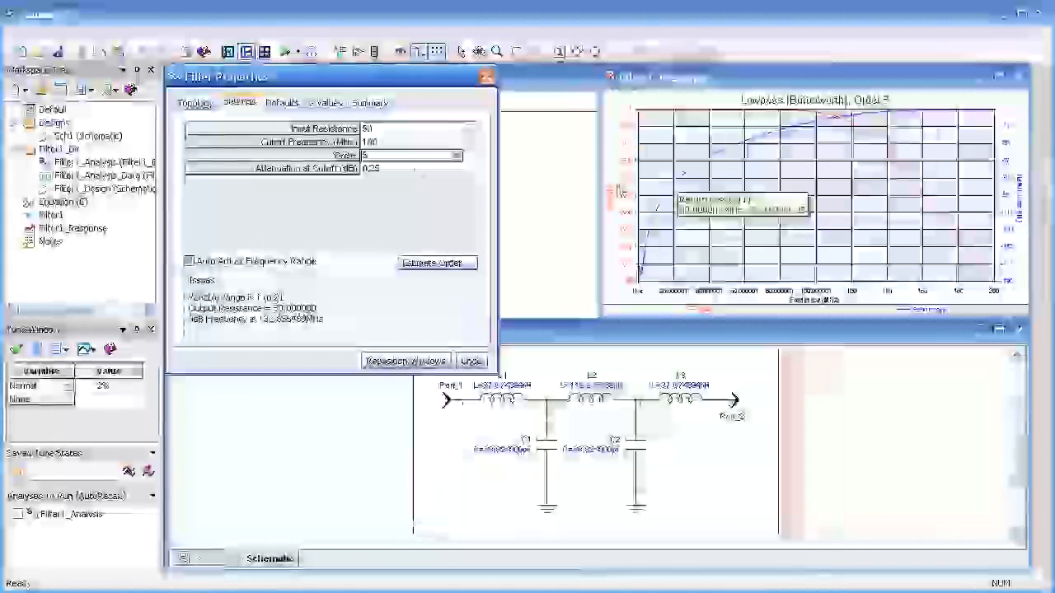
{"action": "left_click", "coordinate": [280, 103]}
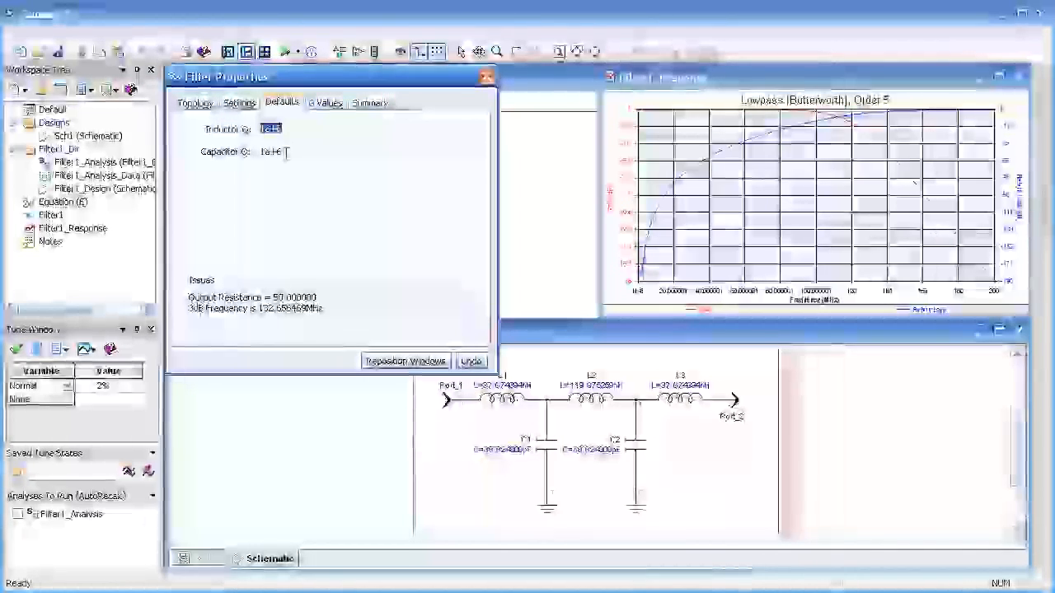
{"action": "left_click", "coordinate": [325, 104]}
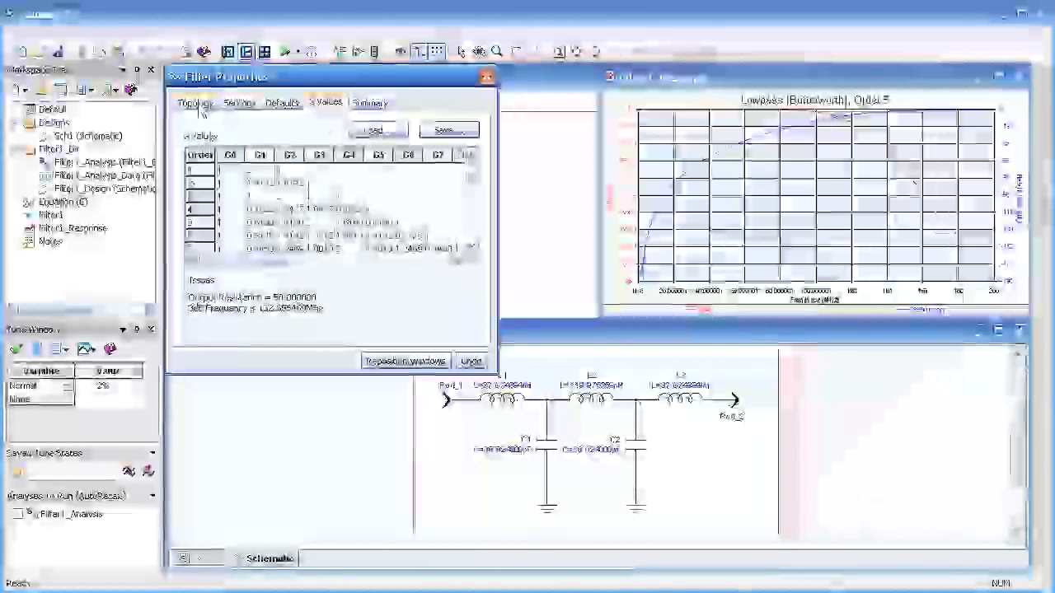
{"action": "left_click", "coordinate": [196, 103]}
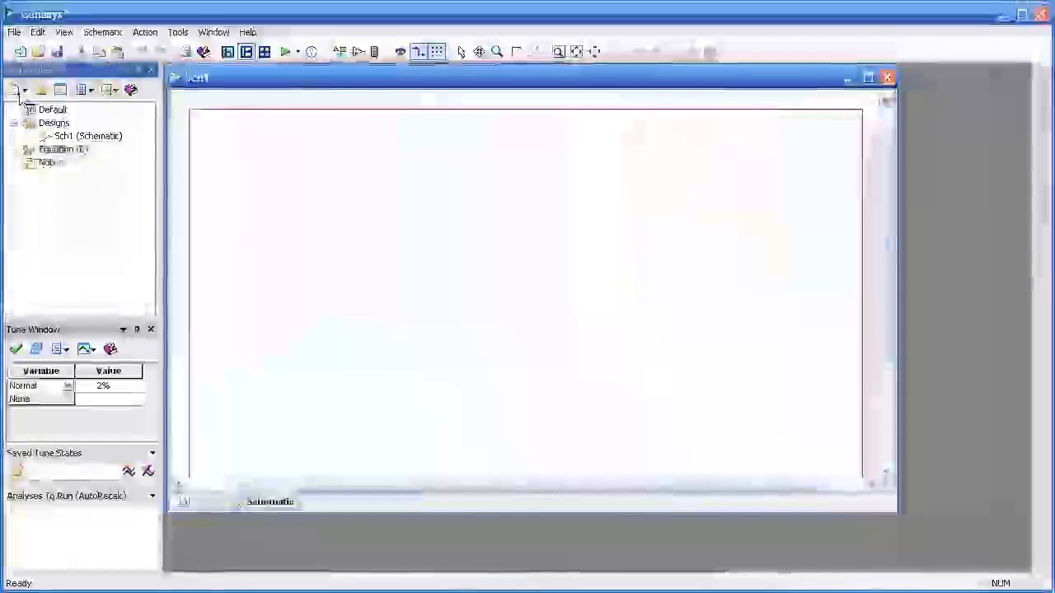
Step: Add a microwave filter synthesis to the workspace, initialized with the factory default values
{"action": "left_click", "coordinate": [18, 90]}
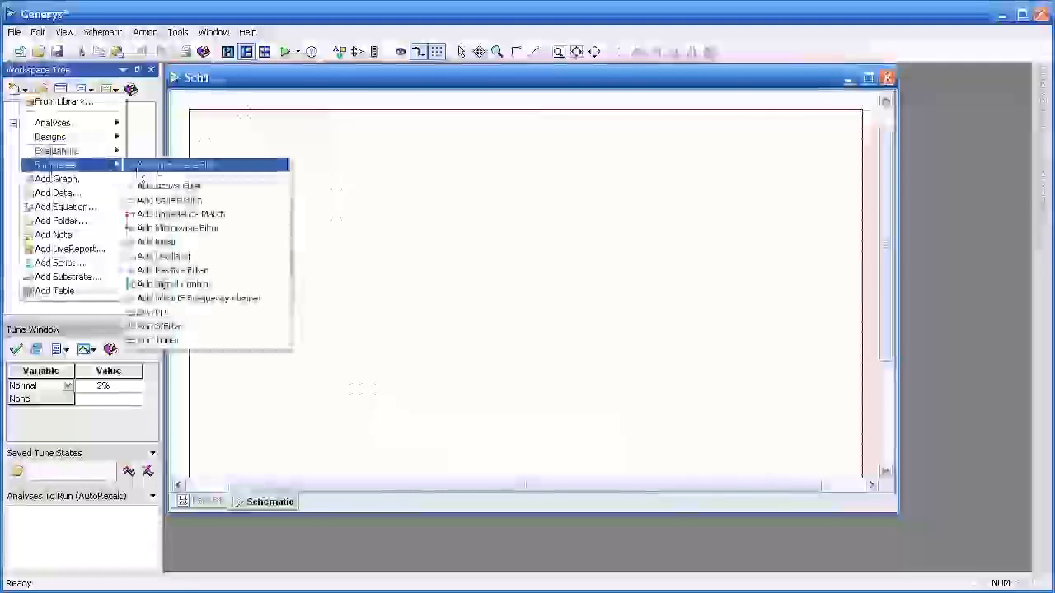
{"action": "left_click", "coordinate": [177, 227]}
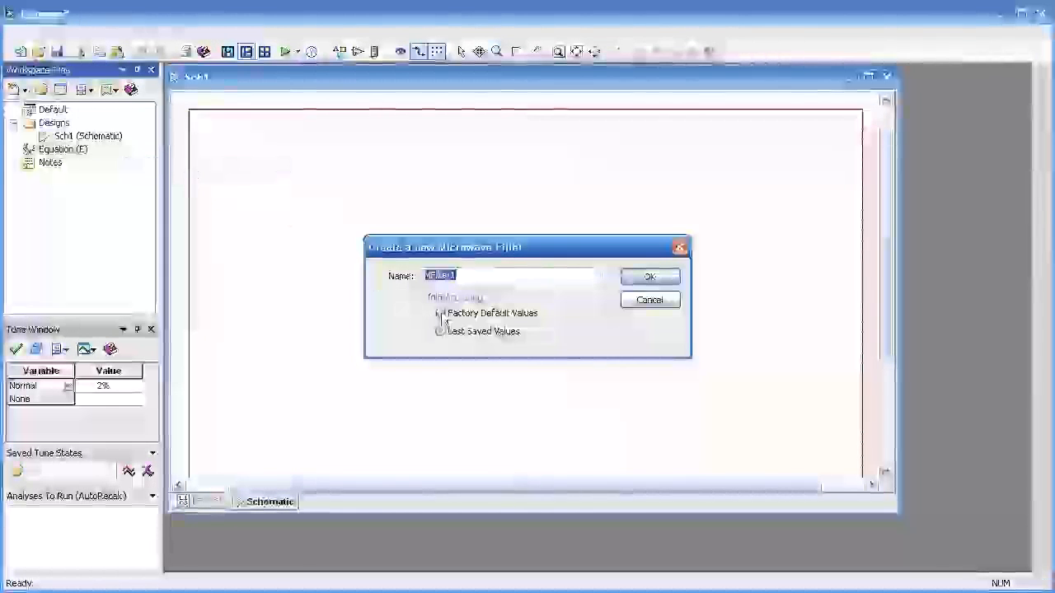
{"action": "left_click", "coordinate": [441, 314]}
{"action": "left_click", "coordinate": [649, 277]}
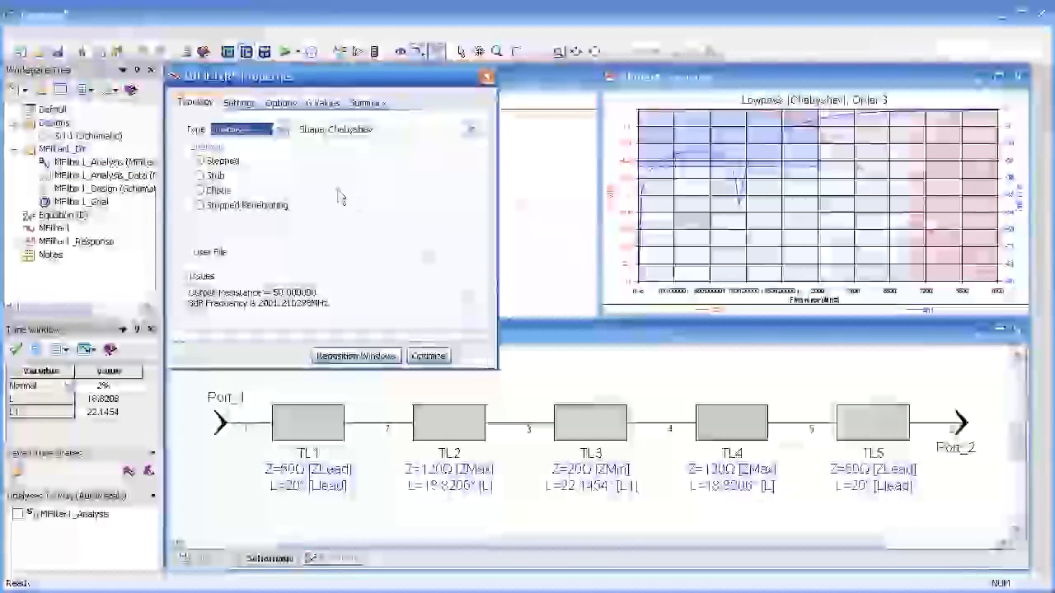
Step: Try the Stub and Elliptic subtypes of the lowpass microwave filter, and return to the Stepped subtype
{"action": "left_click", "coordinate": [203, 176]}
{"action": "left_click", "coordinate": [203, 191]}
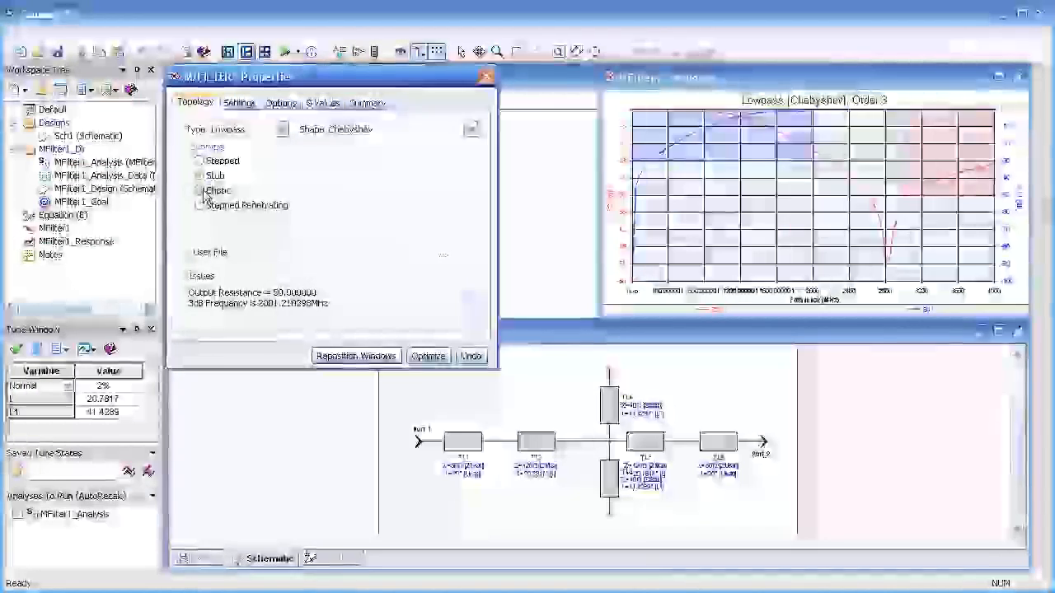
{"action": "left_click", "coordinate": [201, 160]}
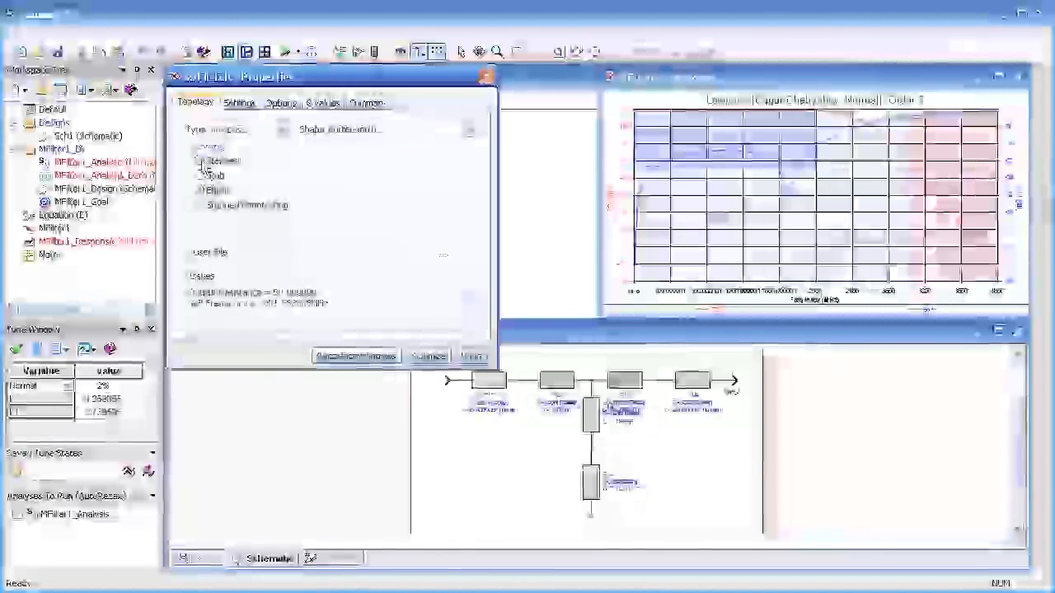
Step: Look through the available filter types and response shapes for the stepped lowpass filter
{"action": "left_click", "coordinate": [279, 131]}
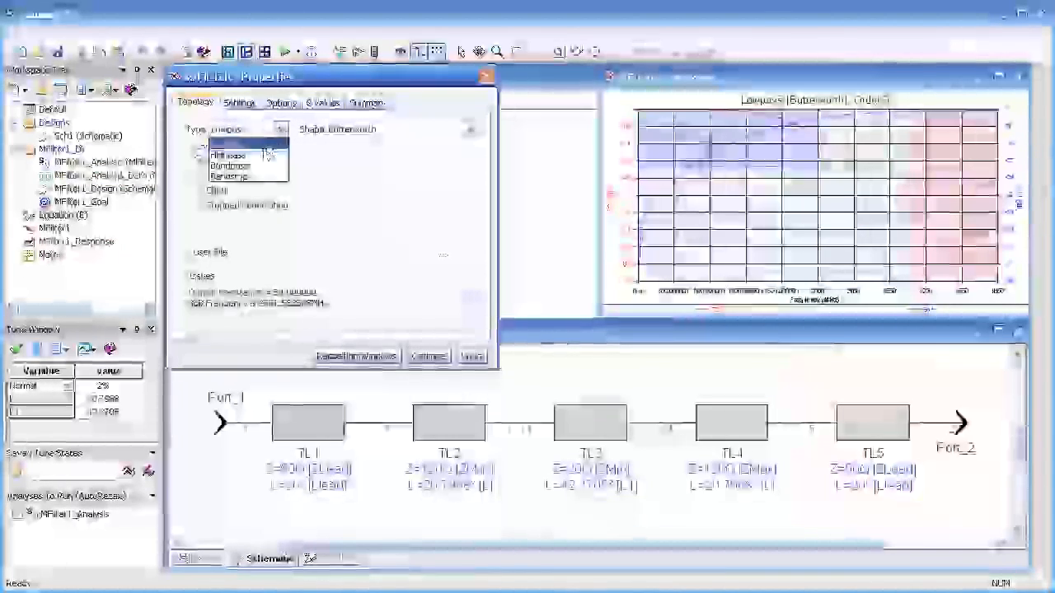
{"action": "left_click", "coordinate": [471, 131]}
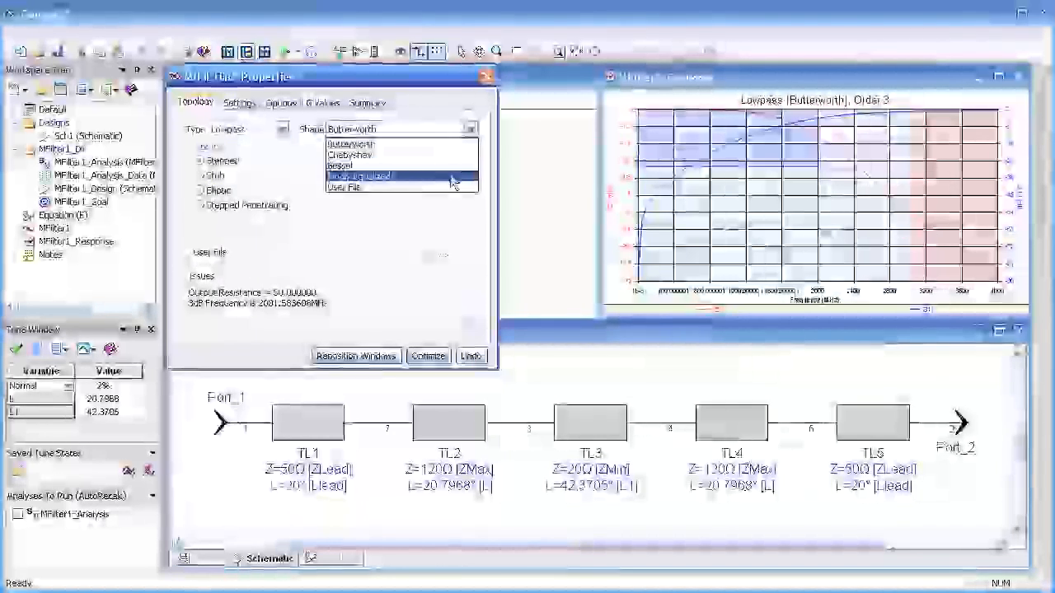
{"action": "left_click", "coordinate": [282, 131]}
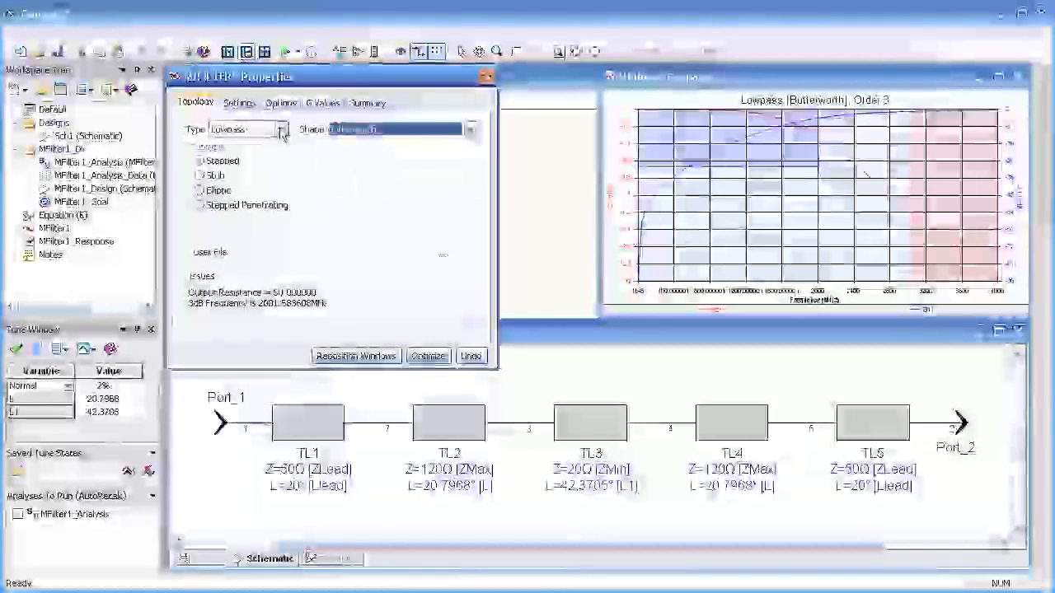
Step: Change the microwave filter type to Bandpass with the Interdigital subtype
{"action": "left_click", "coordinate": [282, 132]}
{"action": "left_click", "coordinate": [260, 168]}
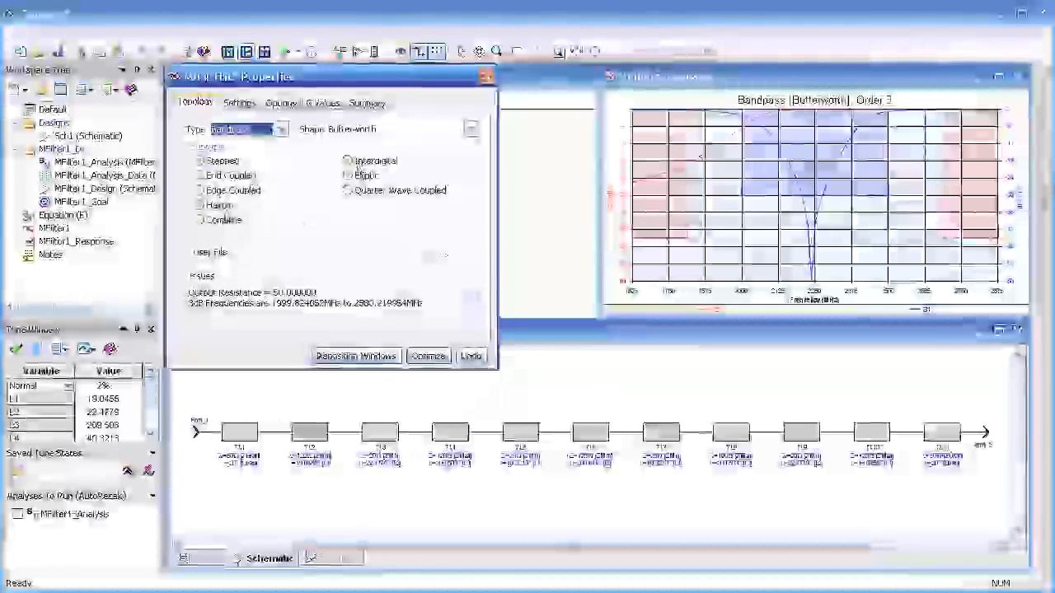
{"action": "left_click", "coordinate": [352, 163]}
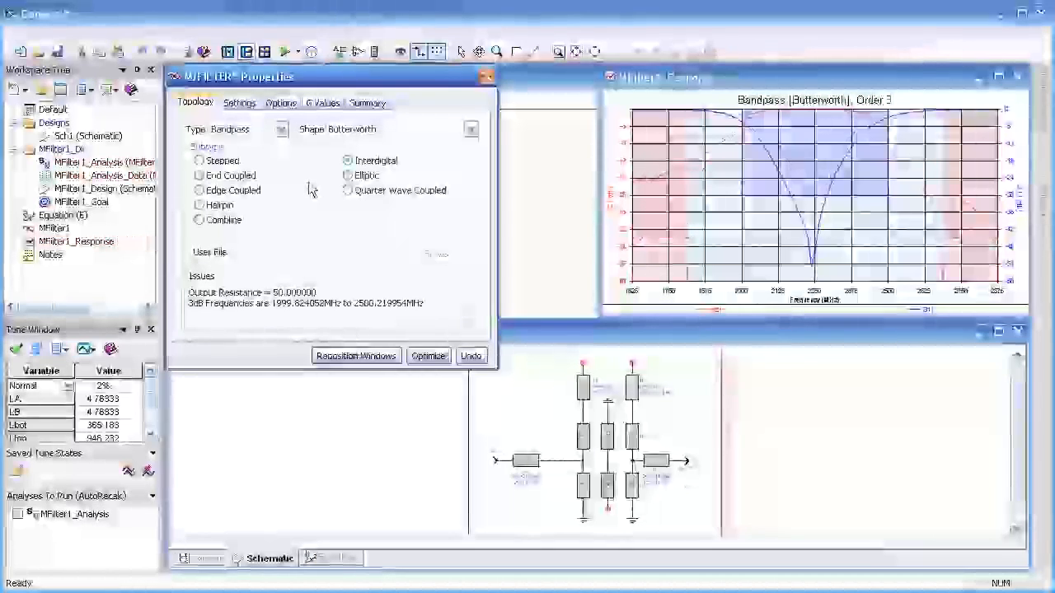
Step: Set the interdigital filter's order to 5 and its high frequency cutoff to 2500 MHz
{"action": "left_click", "coordinate": [238, 104]}
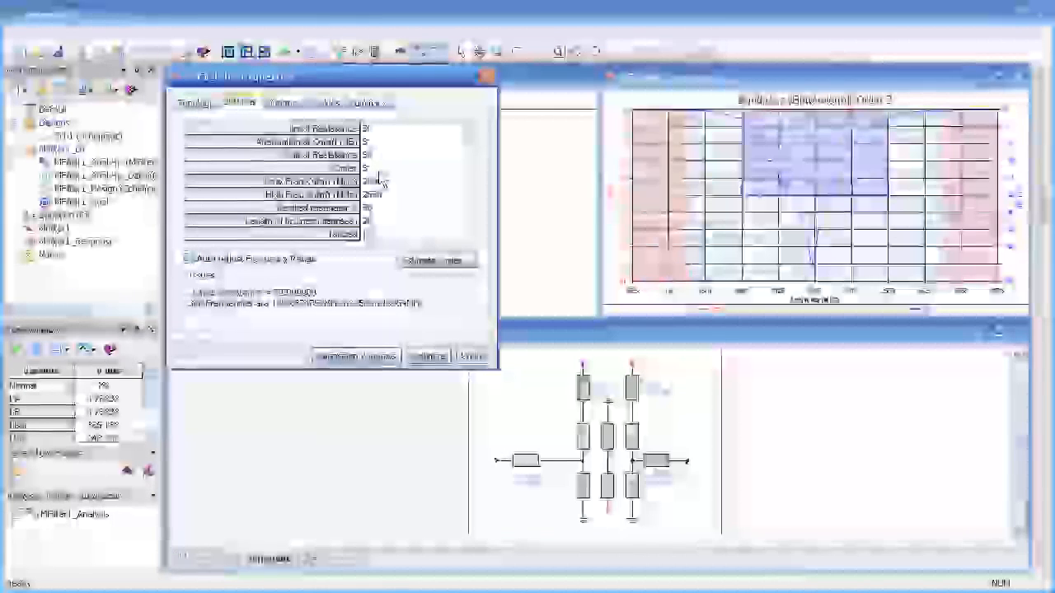
{"action": "left_click", "coordinate": [369, 168]}
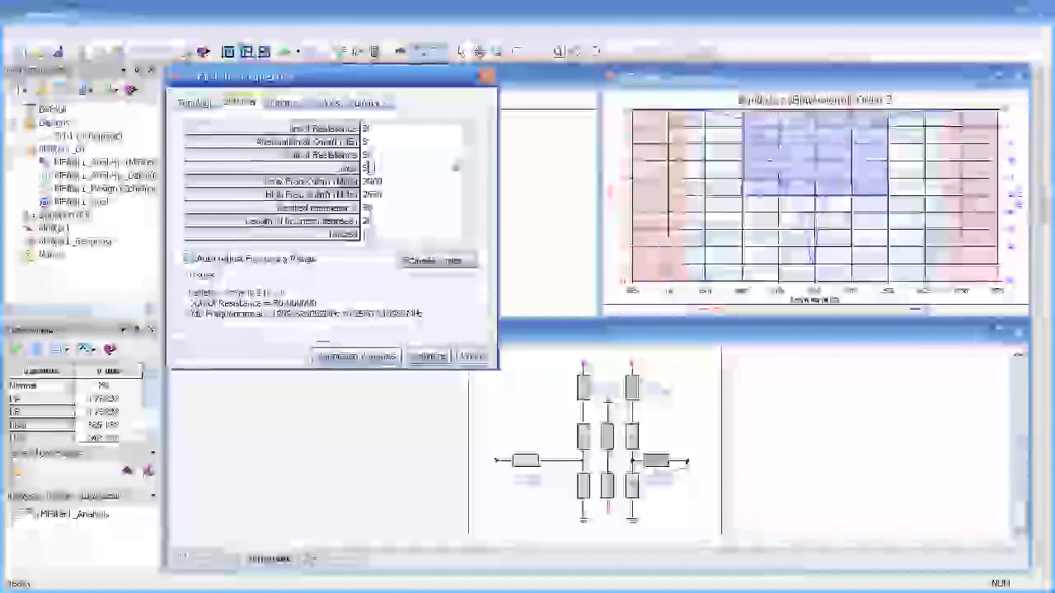
{"action": "type", "text": "5"}
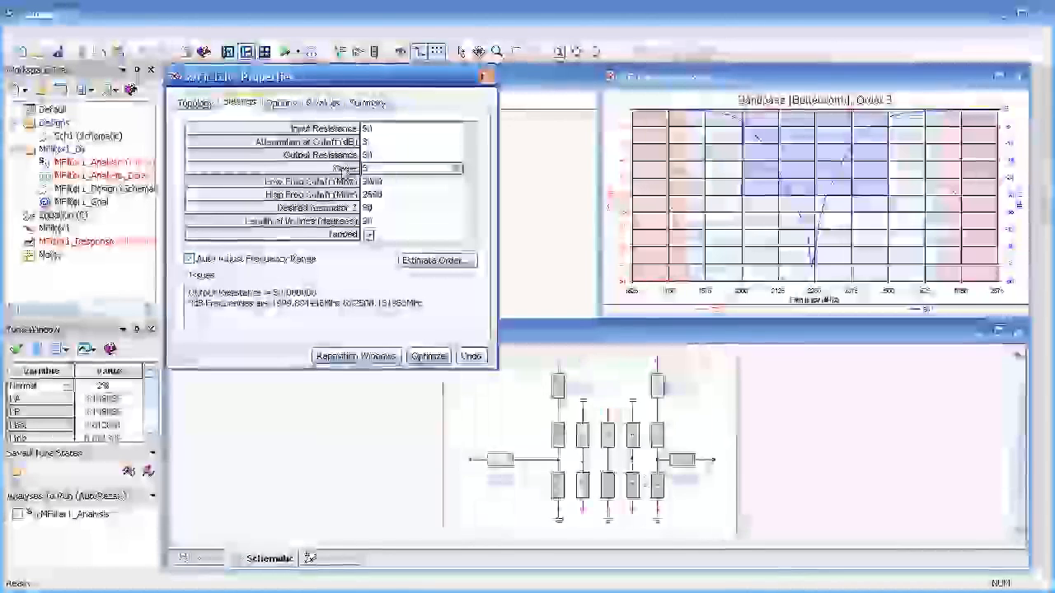
{"action": "left_click", "coordinate": [379, 194]}
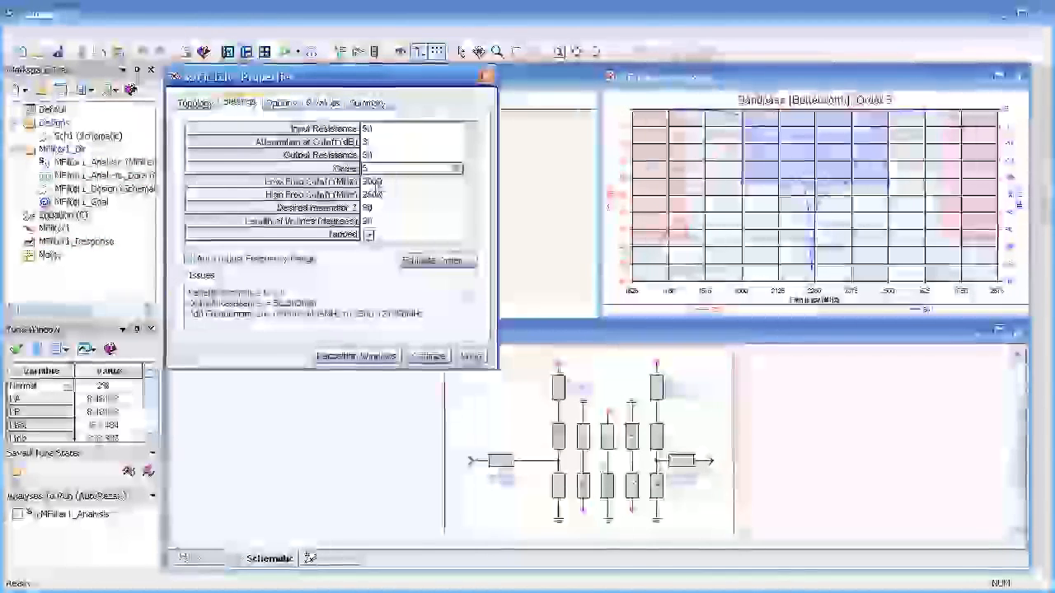
{"action": "key", "text": "BackSpace"}
{"action": "type", "text": "0"}
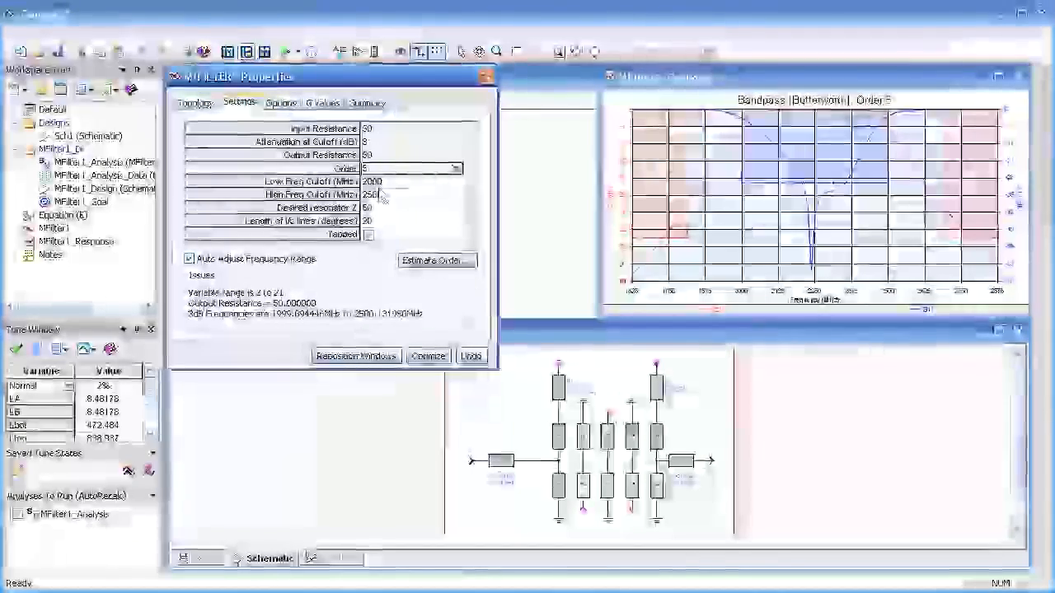
Step: Try the interdigital filter without the Tapped option, and turn the option back on
{"action": "left_click", "coordinate": [370, 237]}
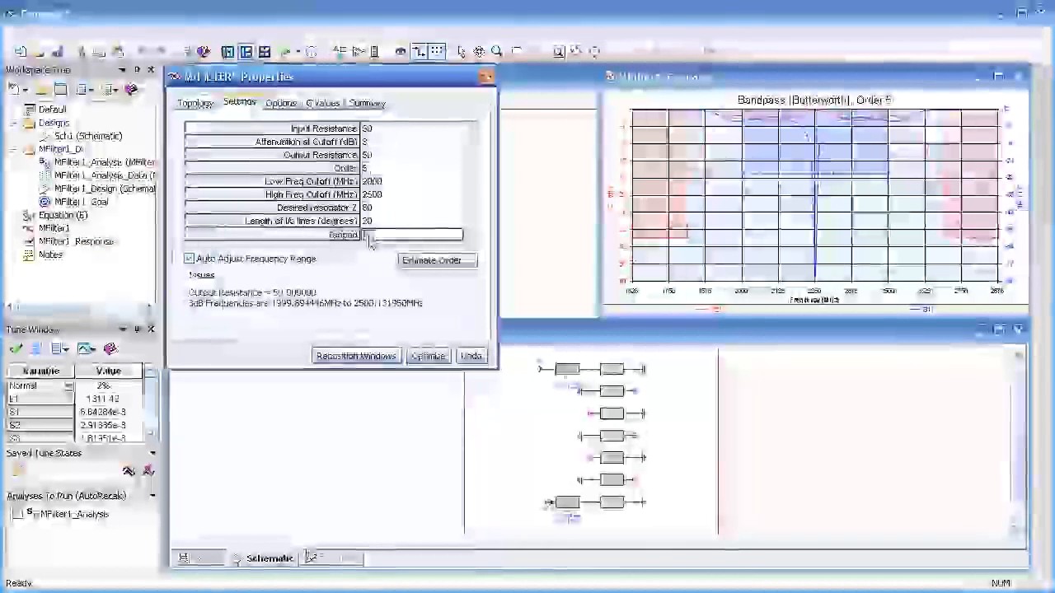
{"action": "left_click", "coordinate": [369, 236]}
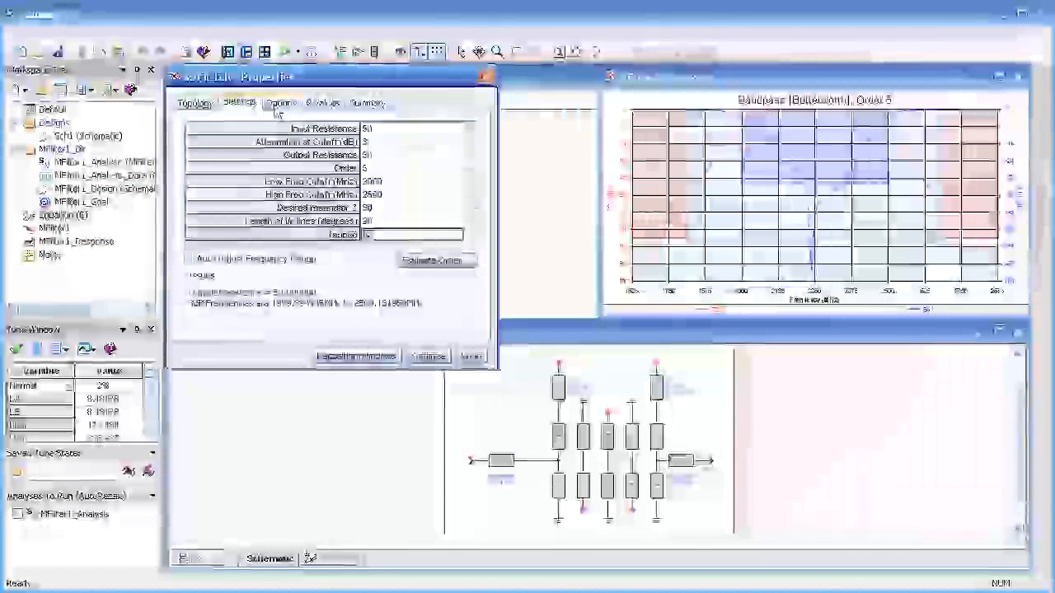
Step: Enable layout creation for the filter and try the Microstrip (Standard) manufacturing process
{"action": "left_click", "coordinate": [279, 105]}
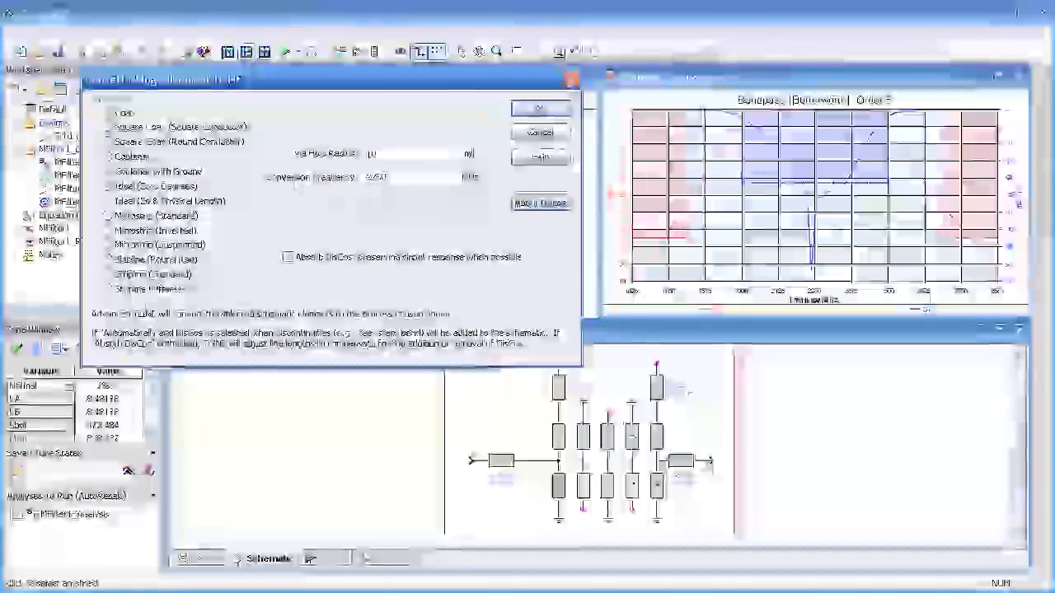
{"action": "left_click", "coordinate": [108, 216]}
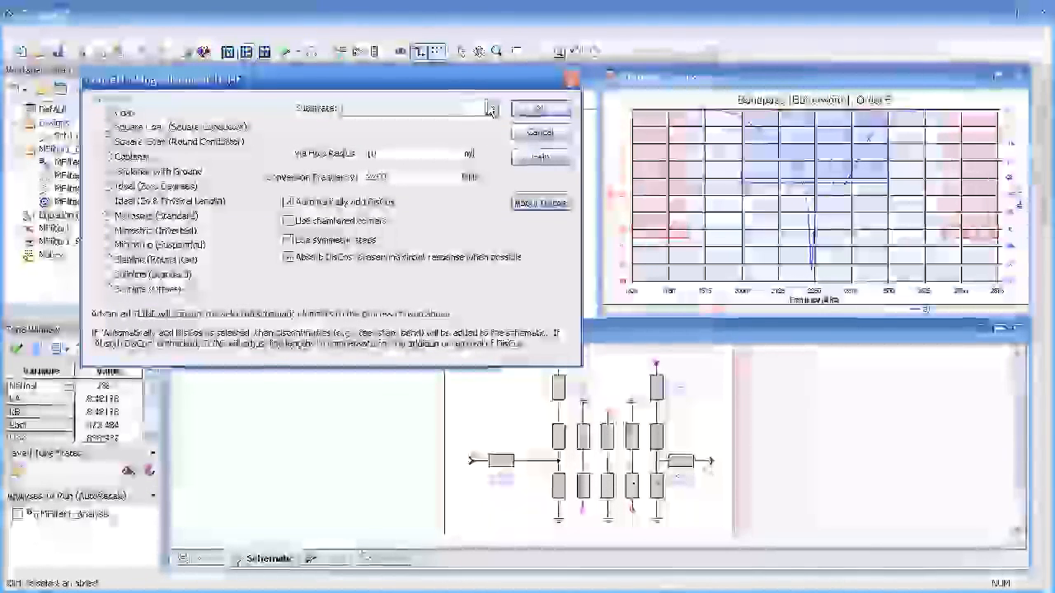
{"action": "left_click", "coordinate": [529, 135]}
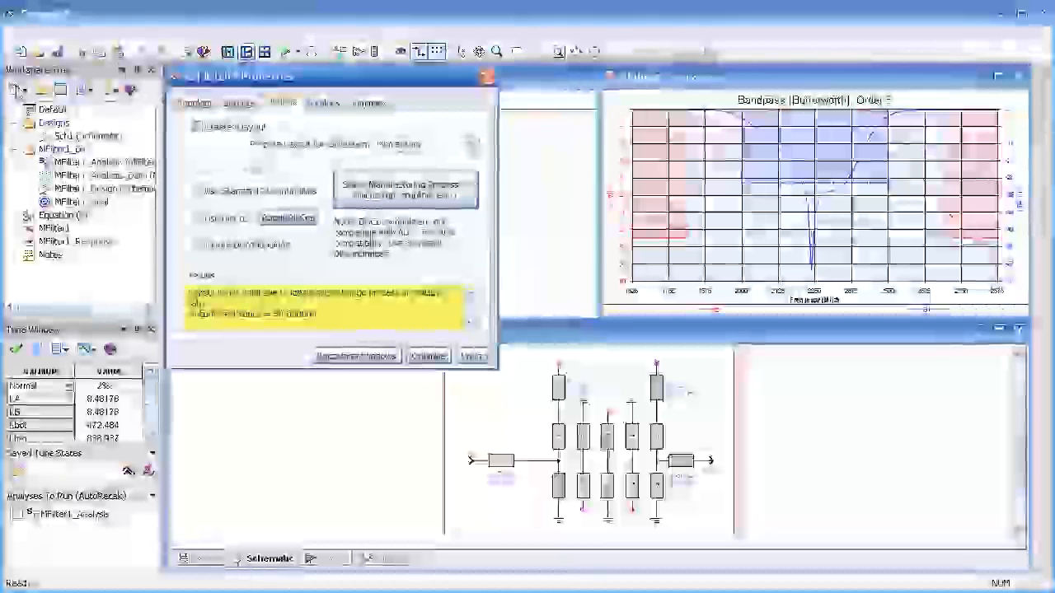
Step: Add a substrate to the workspace and copy its properties from an existing substrate definition
{"action": "left_click", "coordinate": [15, 89]}
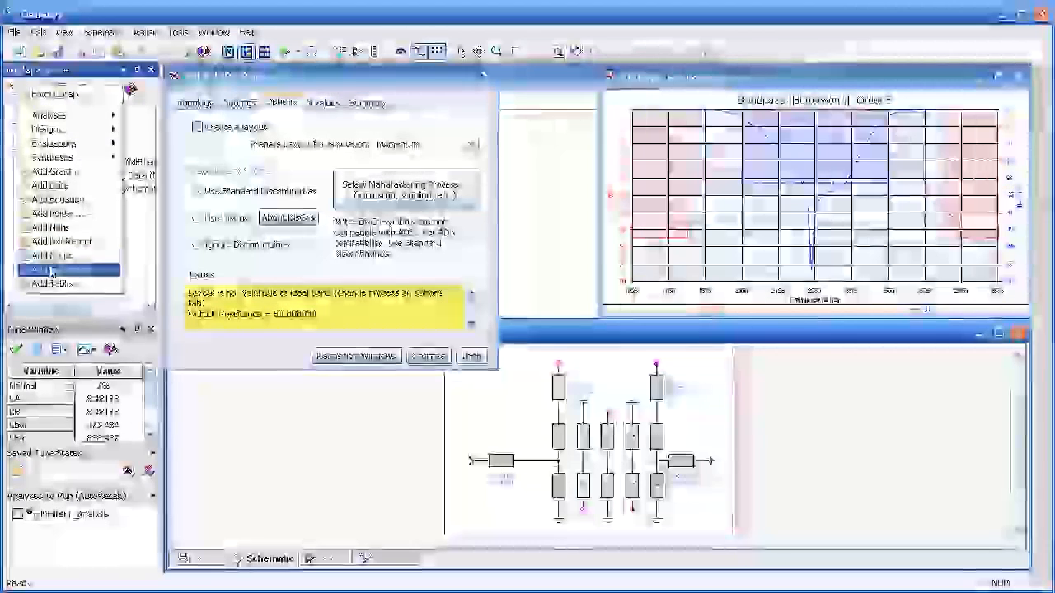
{"action": "left_click", "coordinate": [51, 271]}
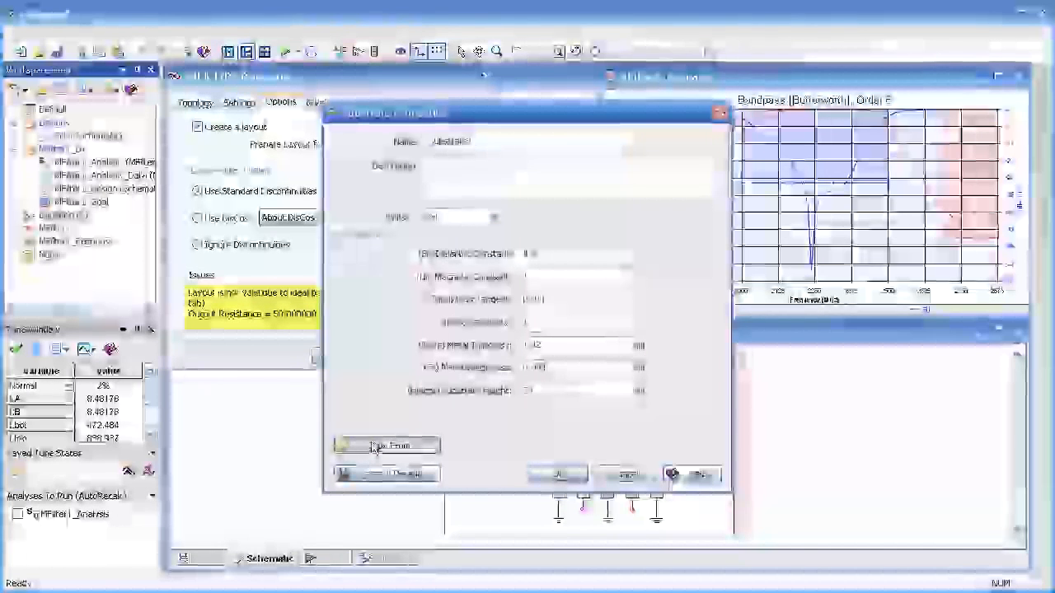
{"action": "left_click", "coordinate": [379, 445]}
{"action": "double_click", "coordinate": [439, 249]}
{"action": "left_click", "coordinate": [558, 475]}
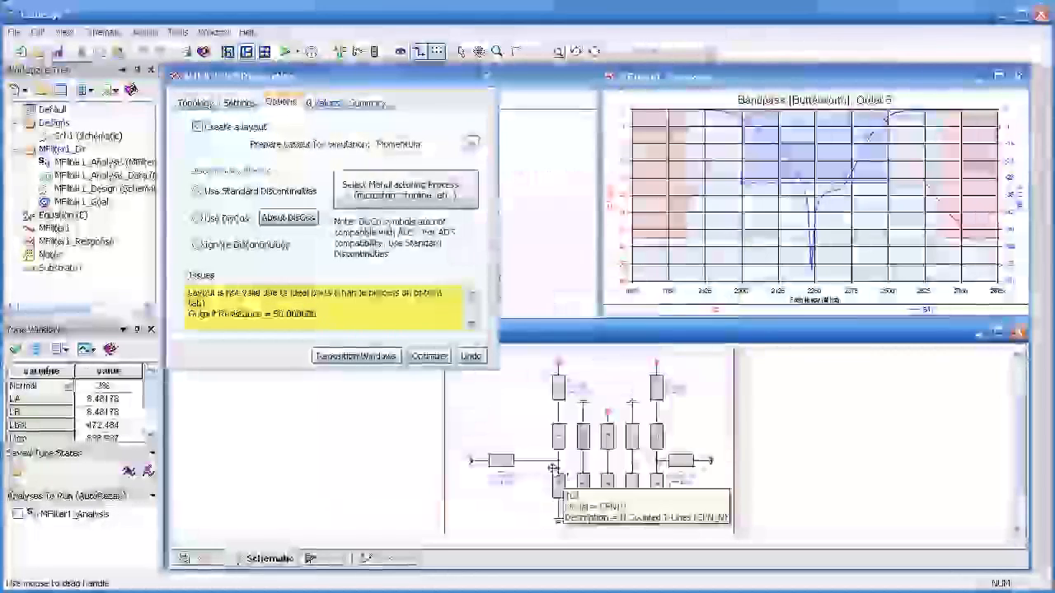
Step: Convert the filter to the Microstrip (Standard) manufacturing process using Substrate1
{"action": "left_click", "coordinate": [405, 190]}
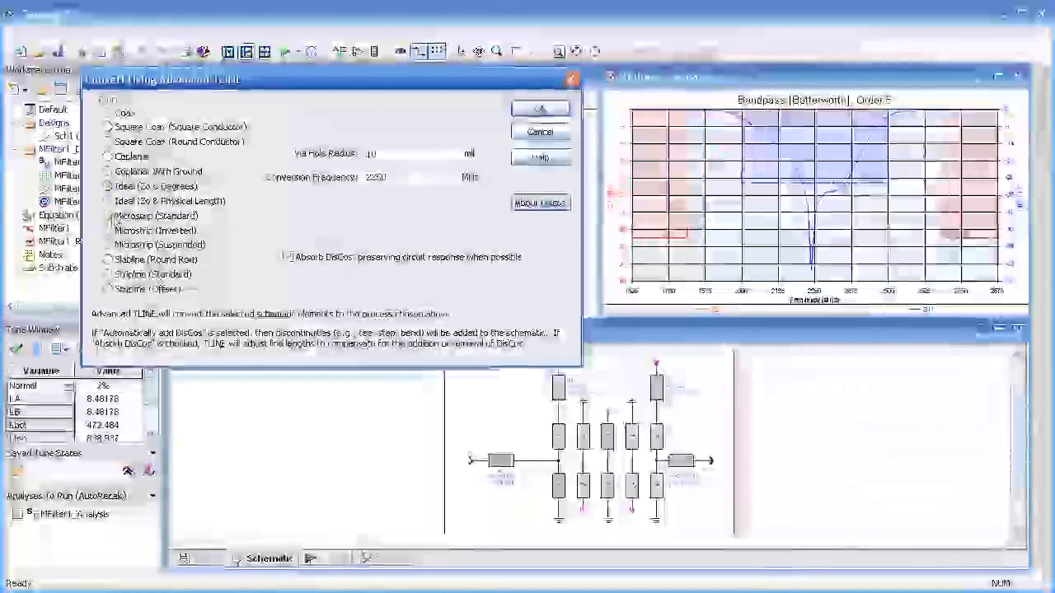
{"action": "left_click", "coordinate": [110, 218]}
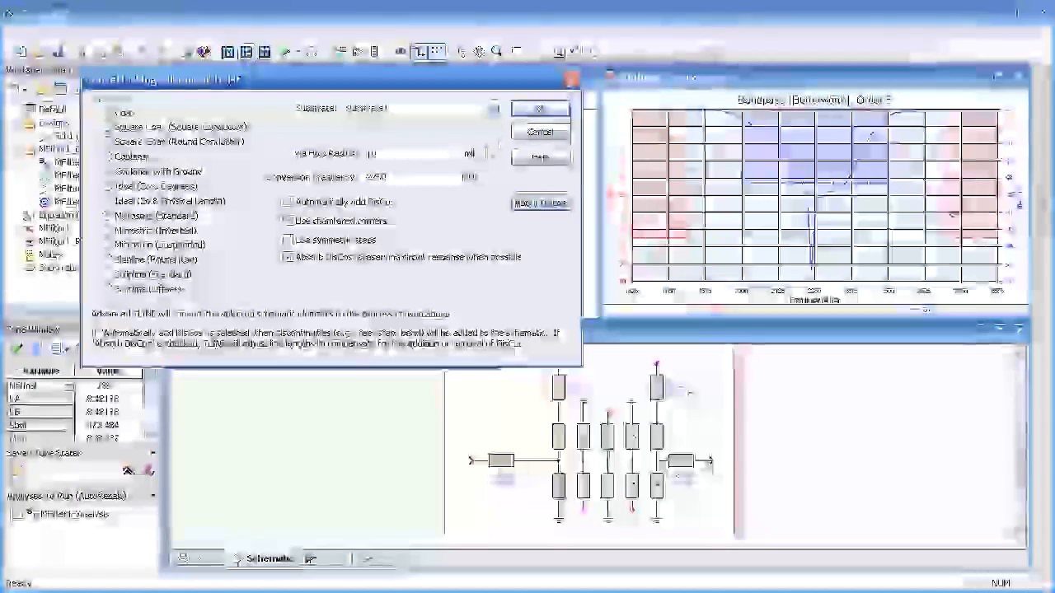
{"action": "left_click", "coordinate": [537, 111]}
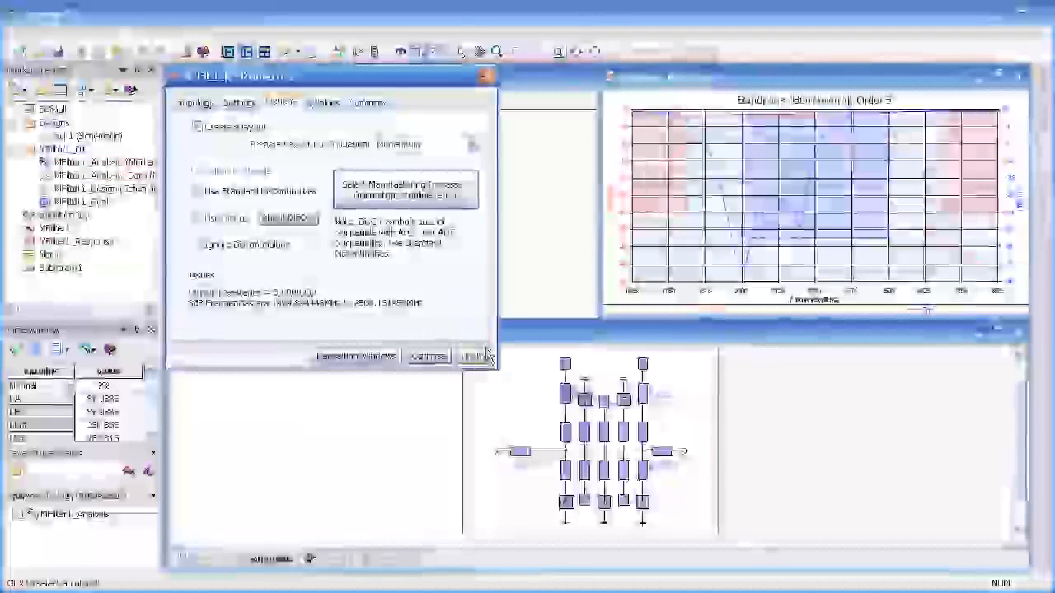
Step: Set the targets of the S11 goal and both S21 goals in MFilter1_Goal to -20
{"action": "mouse_move", "coordinate": [727, 215]}
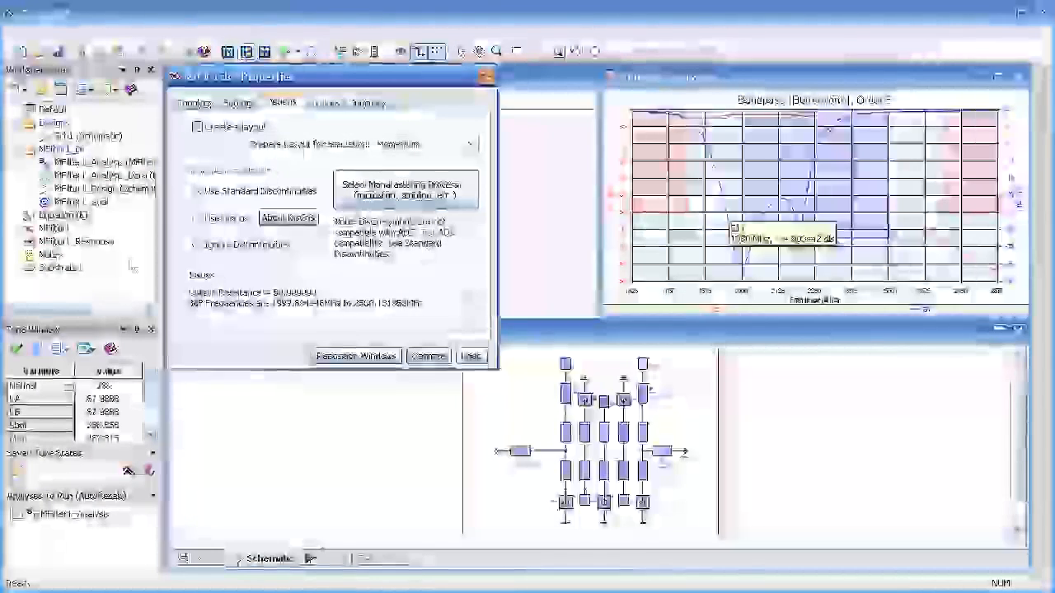
{"action": "double_click", "coordinate": [60, 206]}
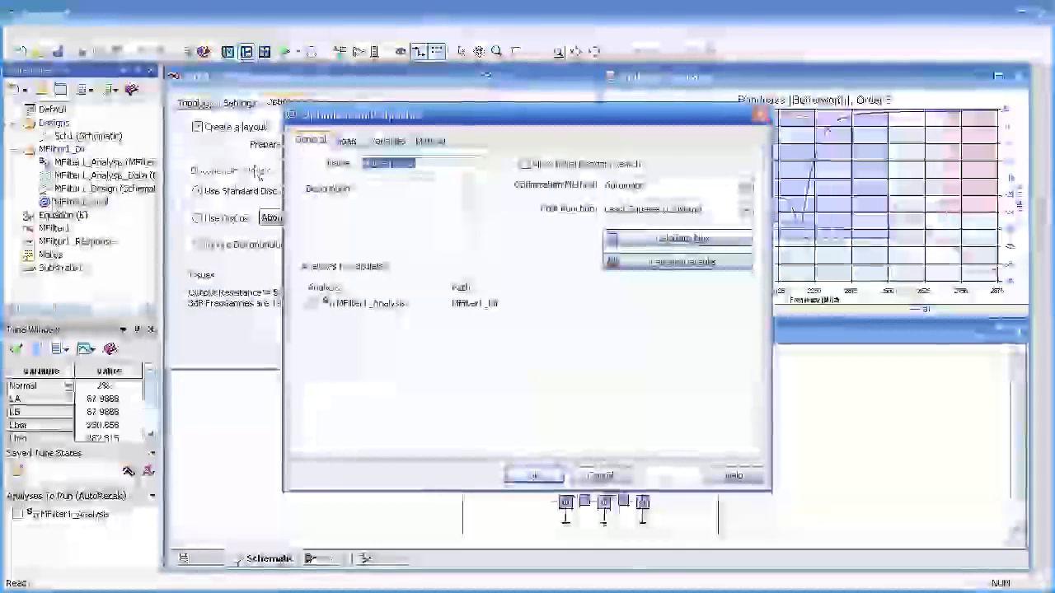
{"action": "left_click", "coordinate": [346, 141]}
{"action": "left_click", "coordinate": [474, 212]}
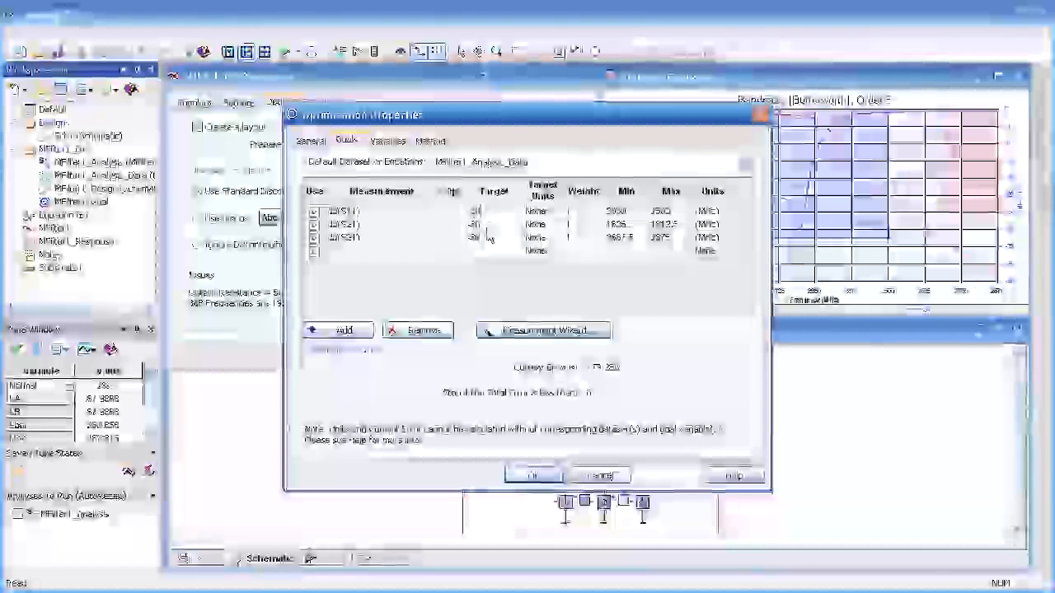
{"action": "left_click", "coordinate": [474, 223]}
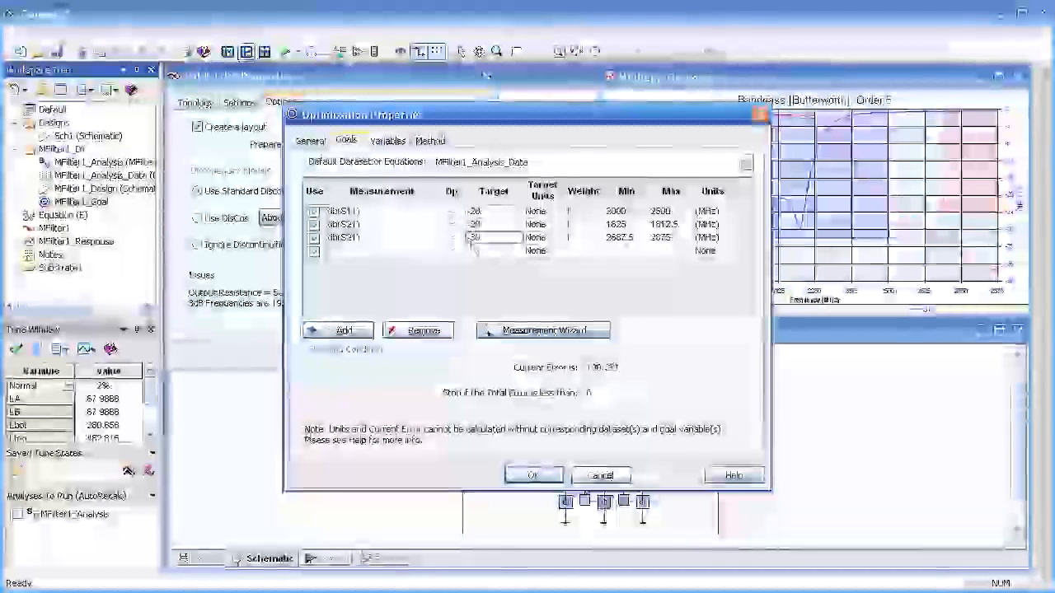
{"action": "left_click", "coordinate": [477, 237]}
{"action": "type", "text": "-20"}
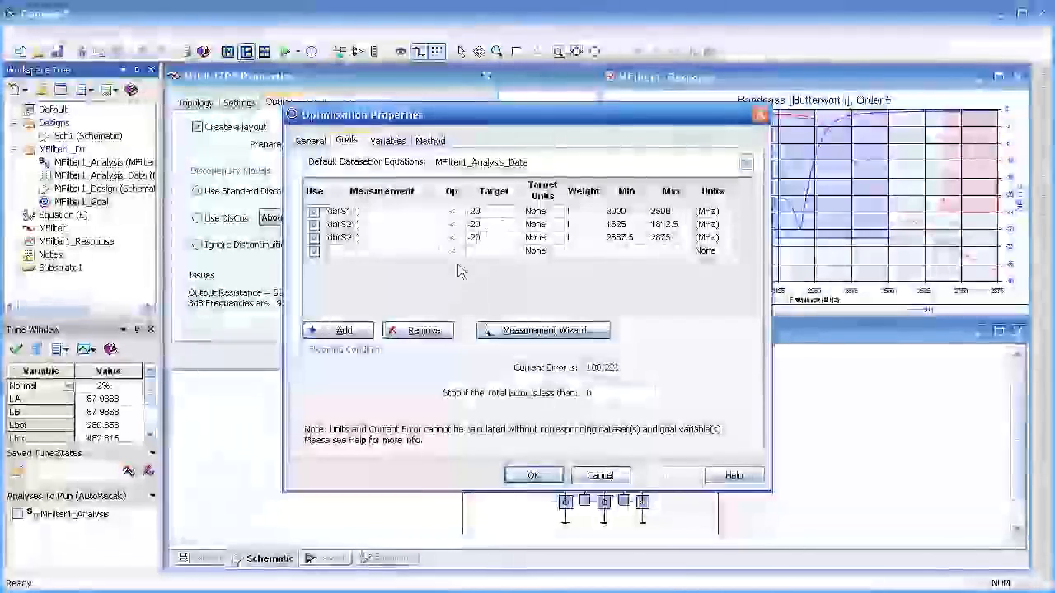
{"action": "left_click", "coordinate": [536, 475]}
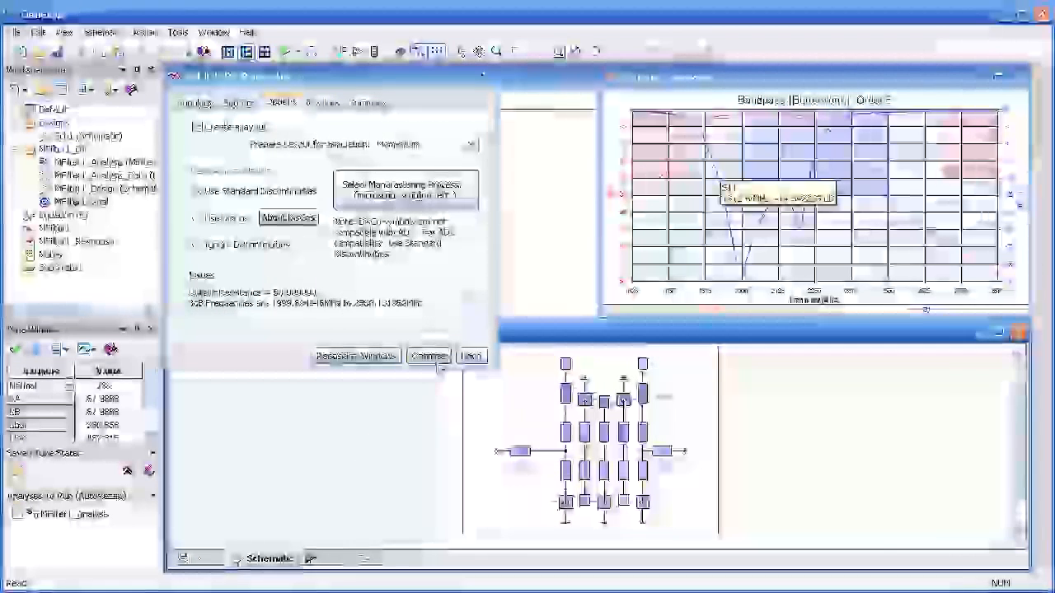
Step: Optimize the microstrip filter against its goals and stop the run once the response has improved
{"action": "left_click", "coordinate": [430, 357]}
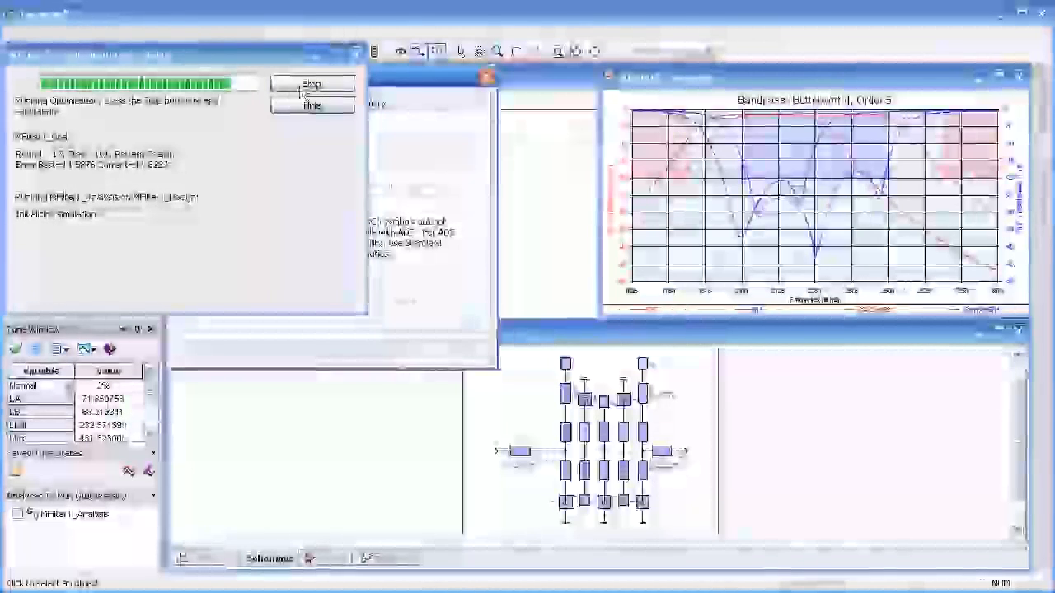
{"action": "left_click", "coordinate": [310, 86]}
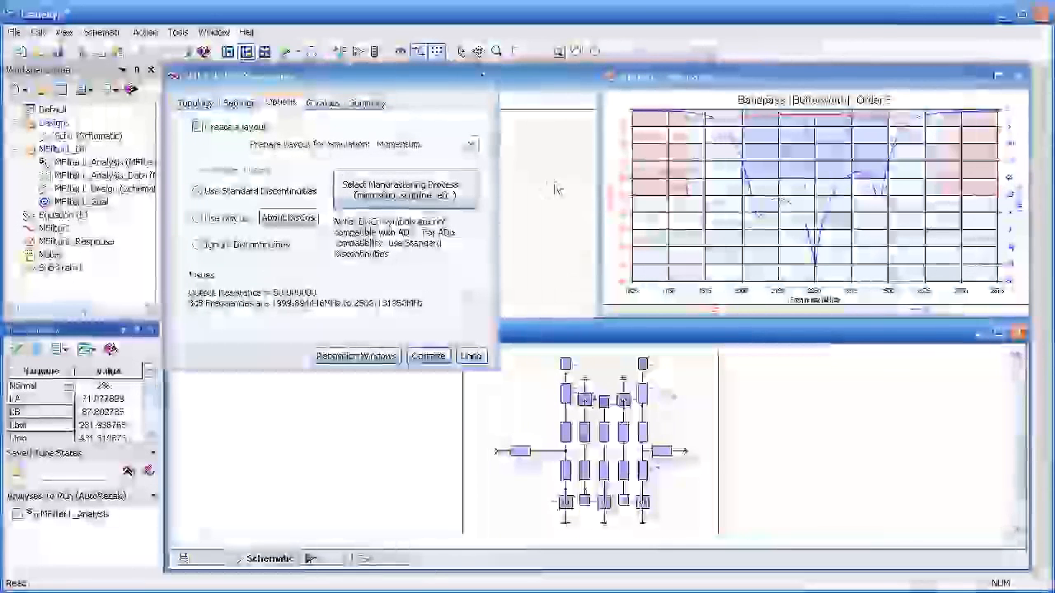
Step: Place a marker on the S21 trace near mid-passband and display the filter's layout
{"action": "left_click", "coordinate": [806, 115]}
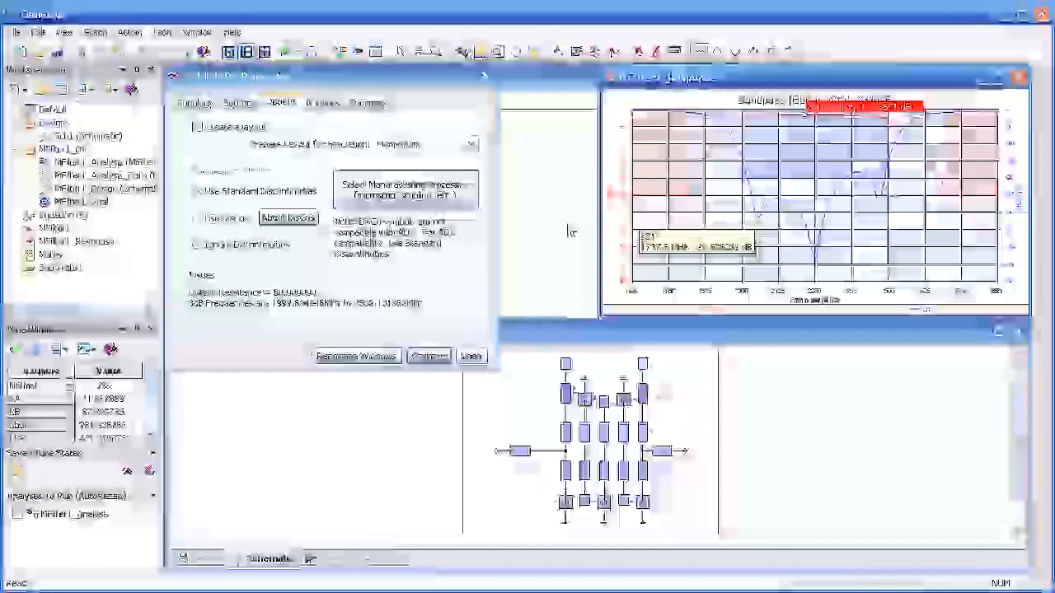
{"action": "left_click", "coordinate": [336, 560]}
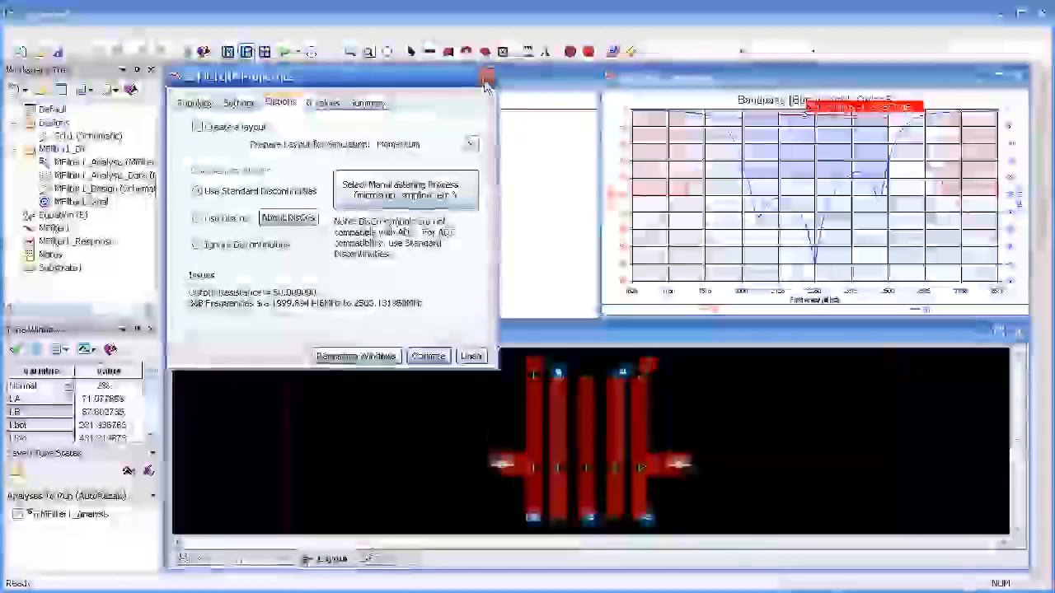
Step: Close the filter properties, enlarge the layout view, and connect all selected layout parts so the strips and vias line up
{"action": "left_click", "coordinate": [487, 78]}
{"action": "left_click", "coordinate": [998, 333]}
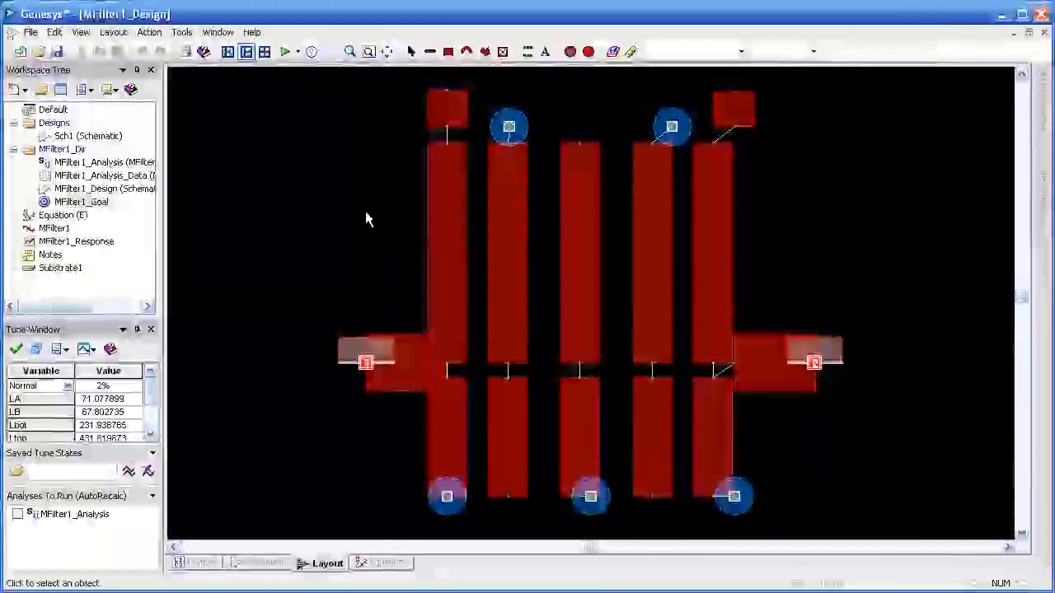
{"action": "key", "text": "ctrl+a"}
{"action": "left_click", "coordinate": [116, 33]}
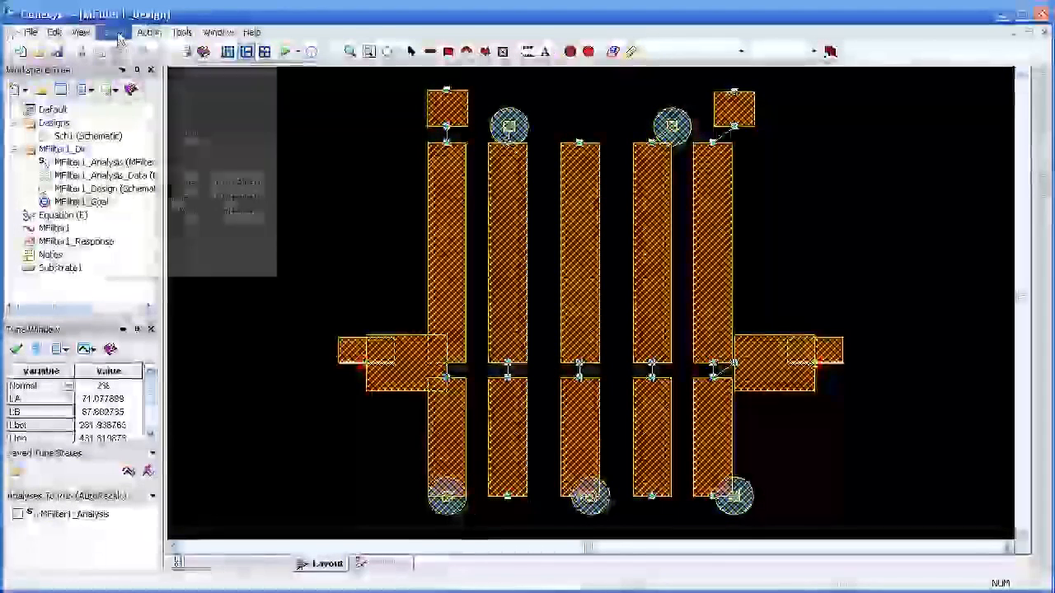
{"action": "left_click", "coordinate": [132, 64]}
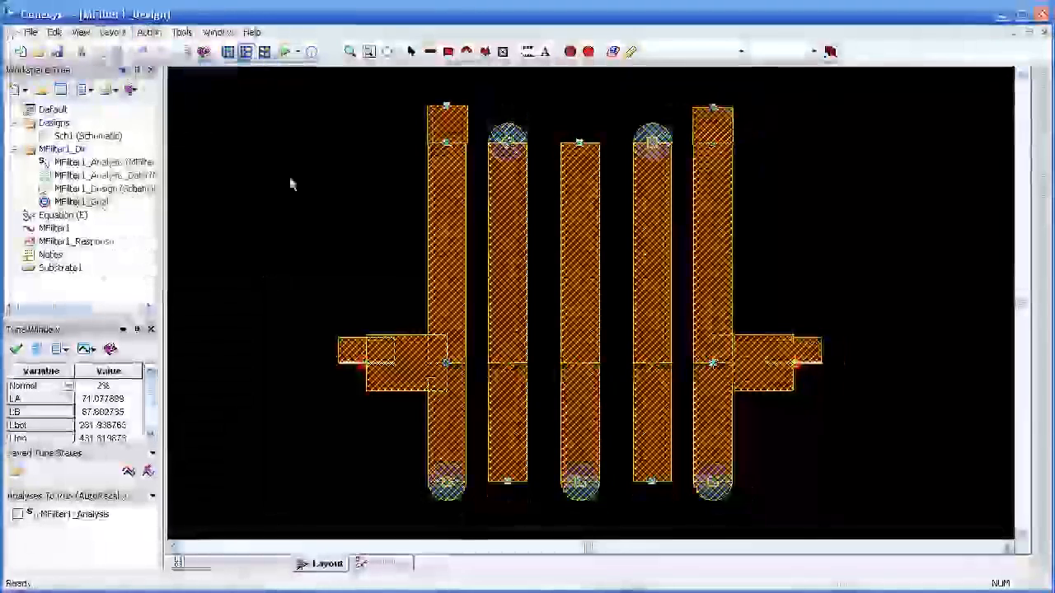
{"action": "left_click", "coordinate": [325, 188]}
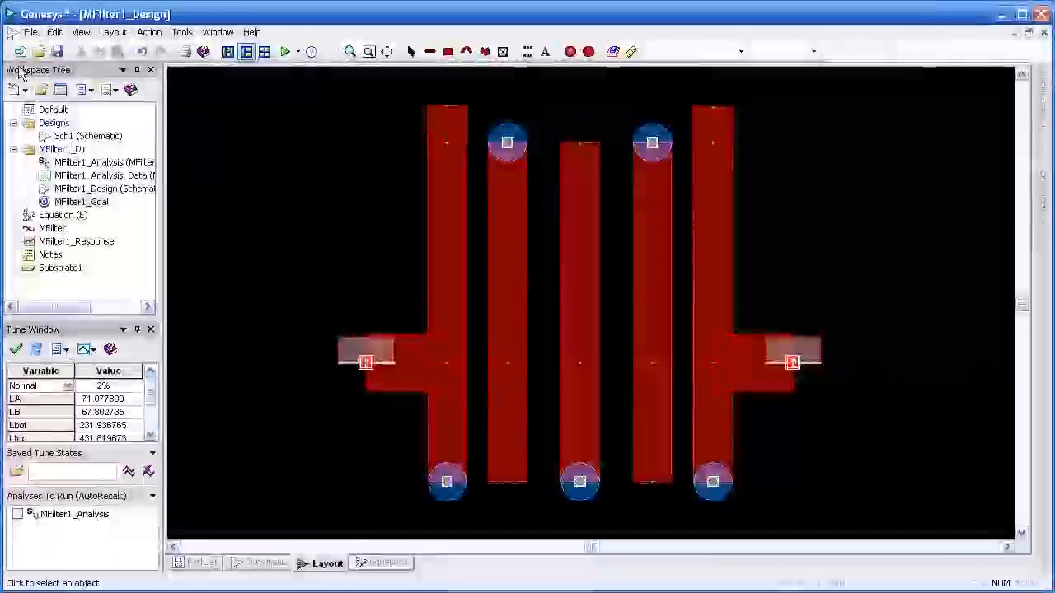
{"action": "left_click", "coordinate": [30, 32]}
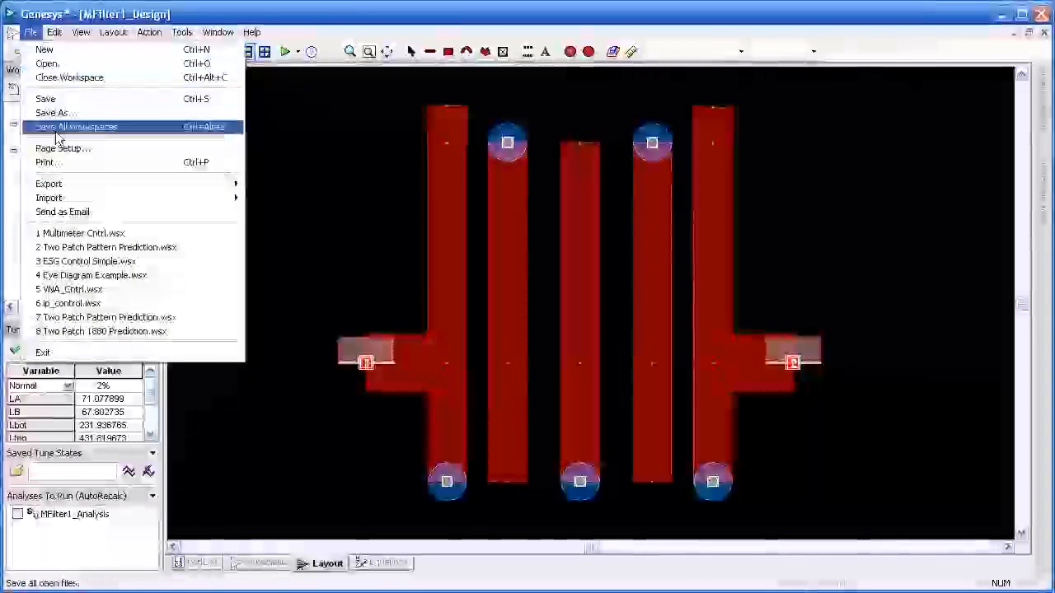
{"action": "mouse_move", "coordinate": [75, 185]}
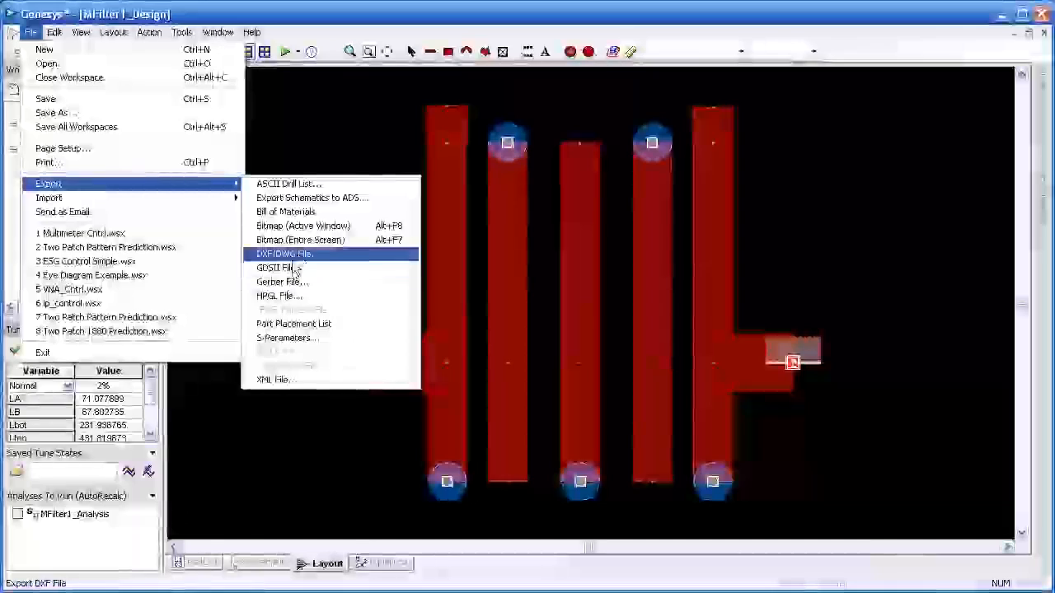
{"action": "left_click", "coordinate": [386, 458]}
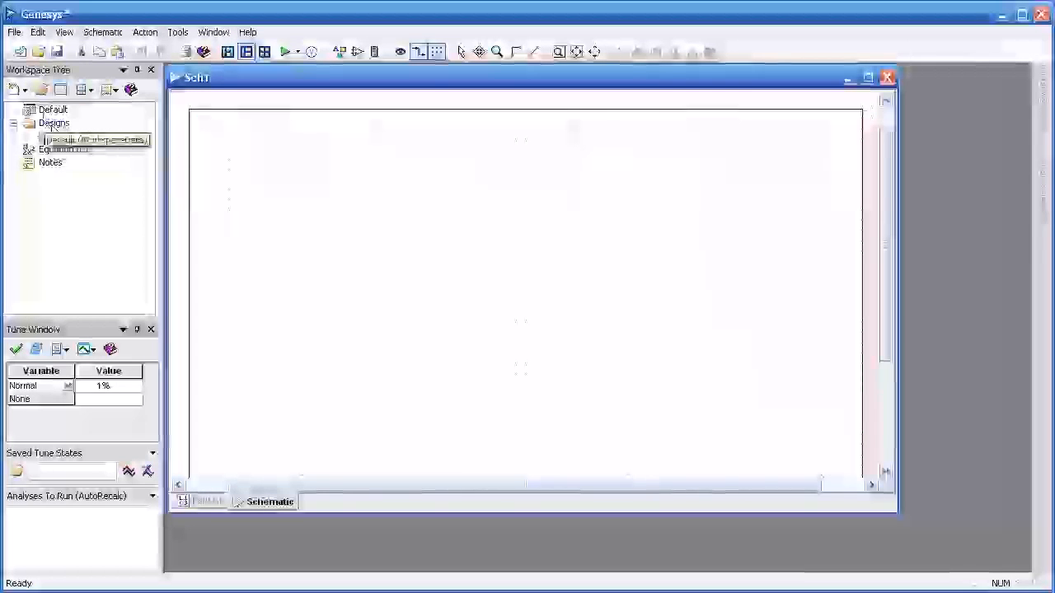
Step: Start an S/Filter synthesis in the new workspace
{"action": "left_click", "coordinate": [19, 91]}
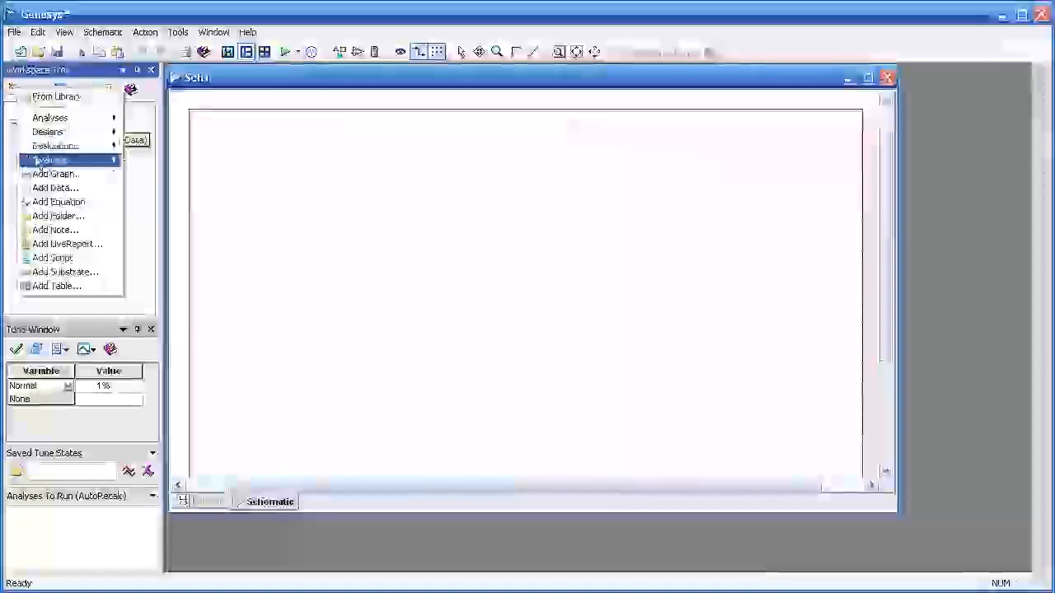
{"action": "mouse_move", "coordinate": [74, 159]}
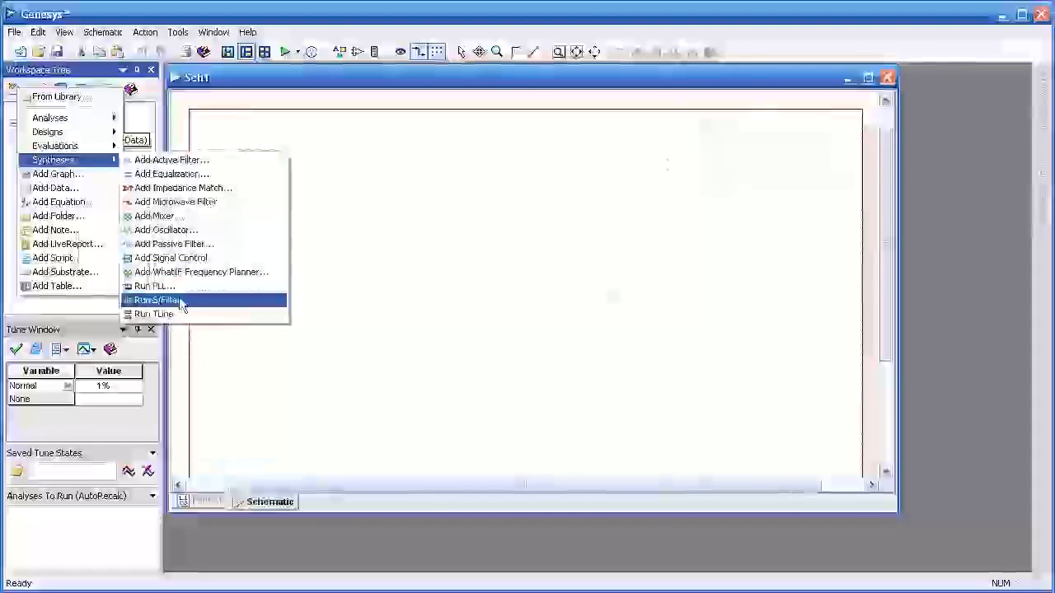
{"action": "left_click", "coordinate": [179, 299]}
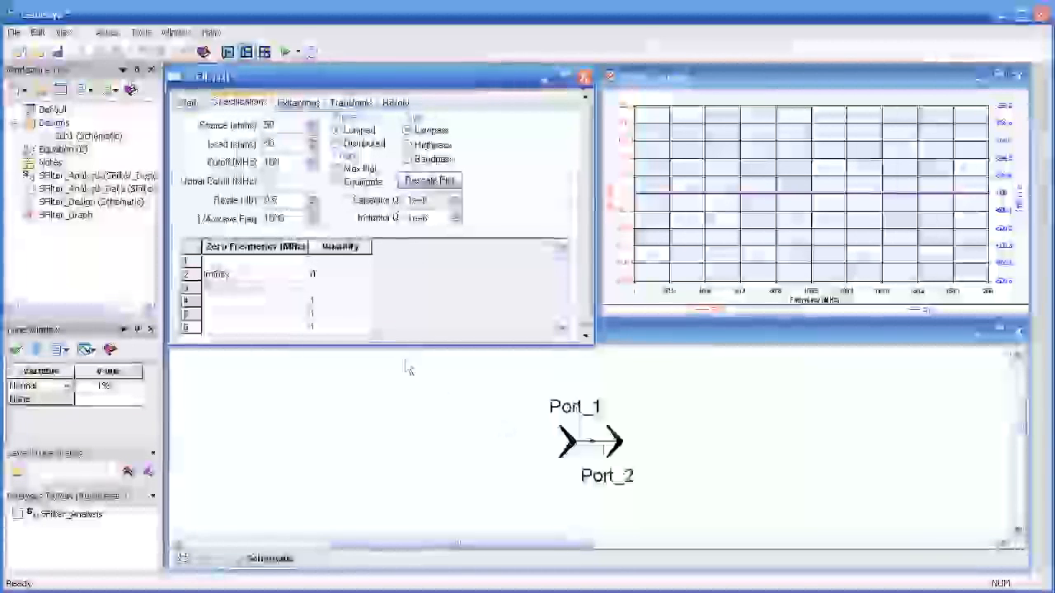
{"action": "left_click", "coordinate": [187, 103]}
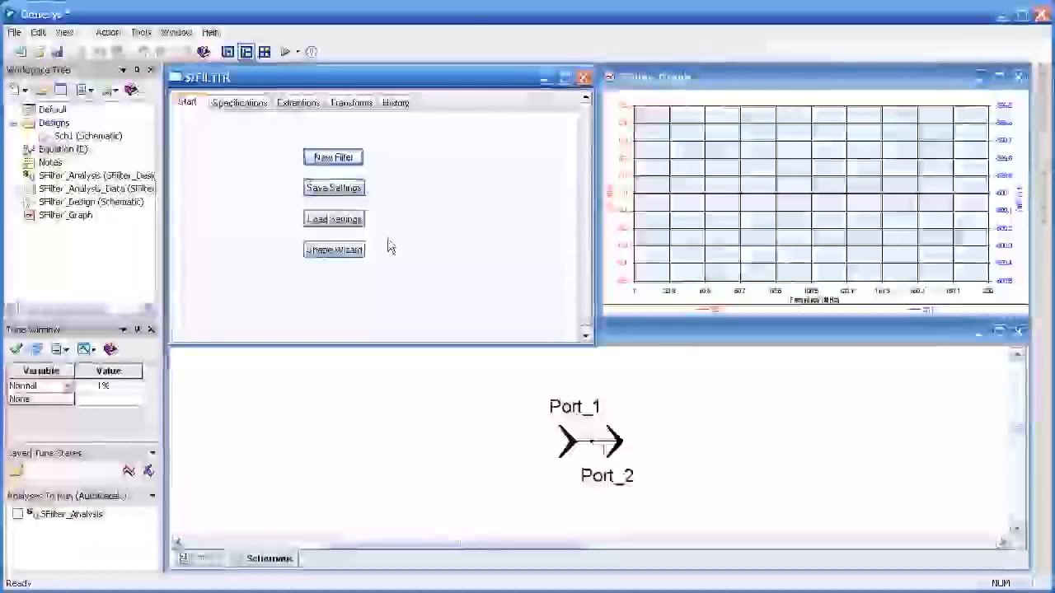
{"action": "left_click", "coordinate": [333, 252]}
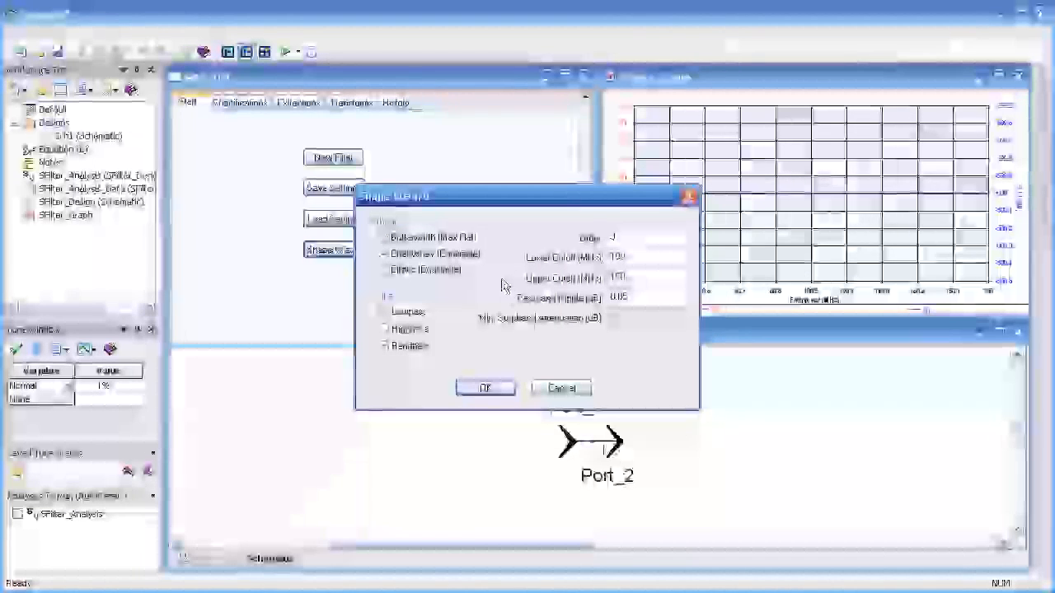
{"action": "left_click", "coordinate": [568, 385]}
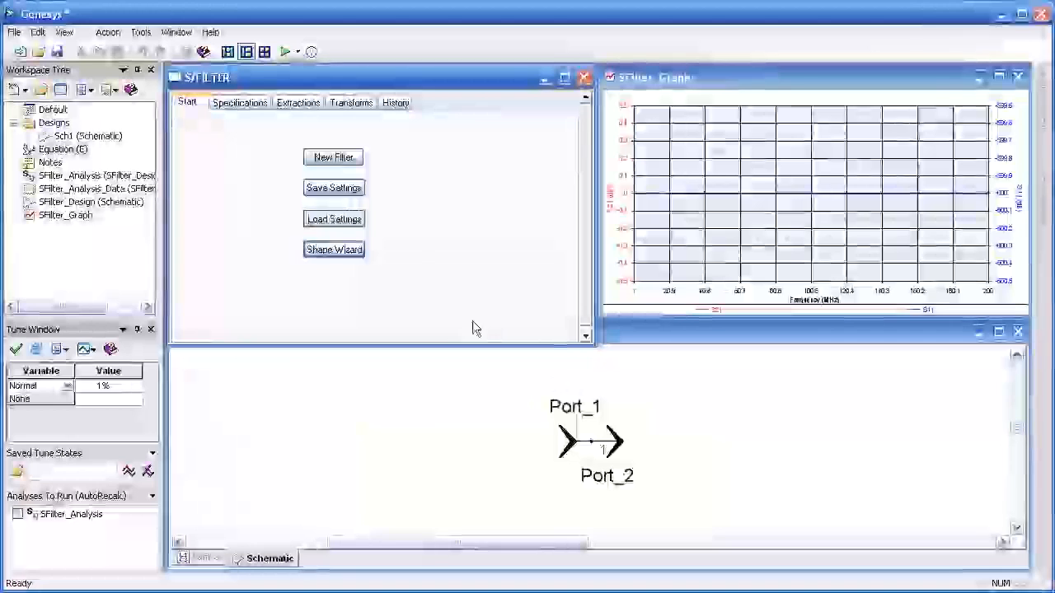
Step: Add a transmission zero at 160 MHz to the lowpass specifications and set the load resistance to 200 ohms
{"action": "left_click", "coordinate": [240, 102]}
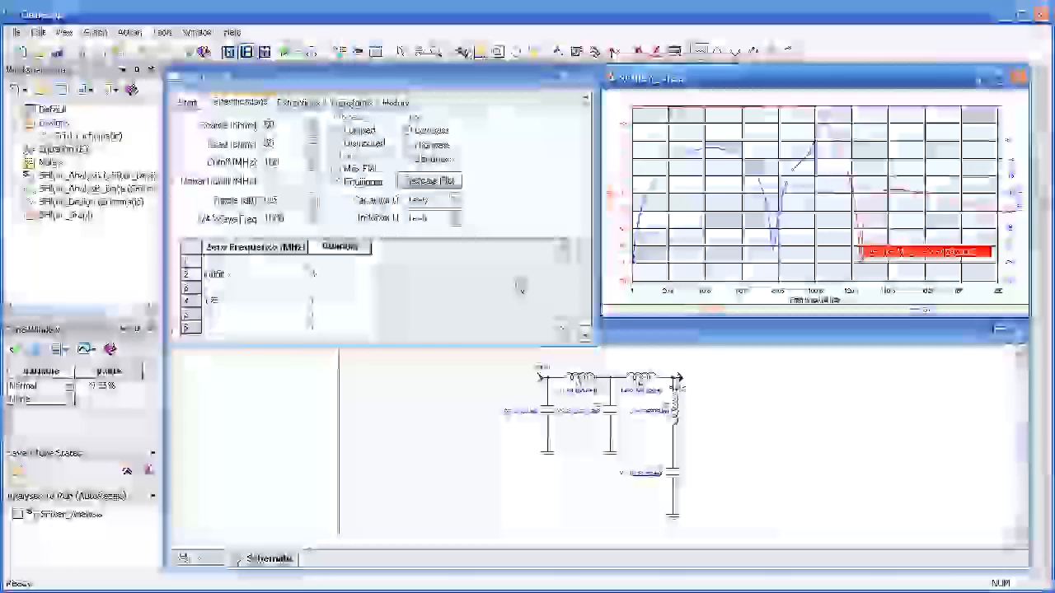
{"action": "left_click", "coordinate": [254, 315]}
{"action": "type", "text": "150"}
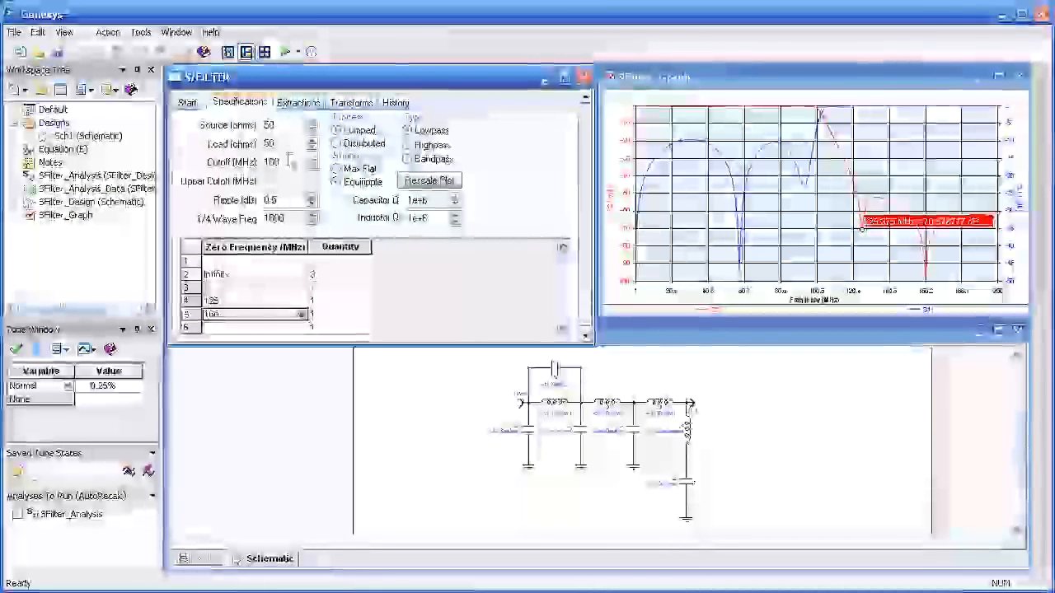
{"action": "type", "text": "200"}
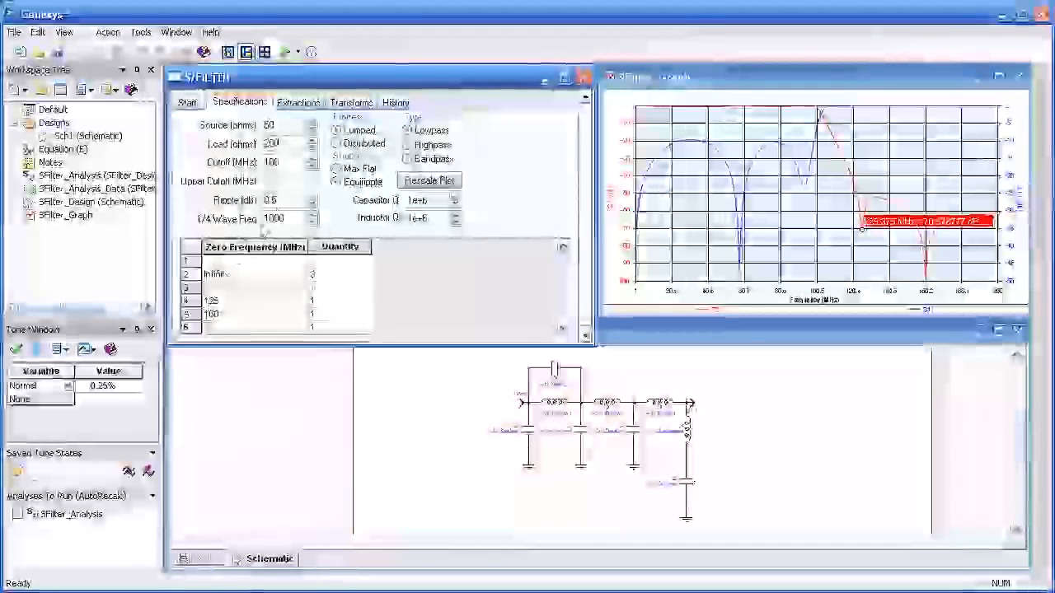
{"action": "left_click", "coordinate": [294, 162]}
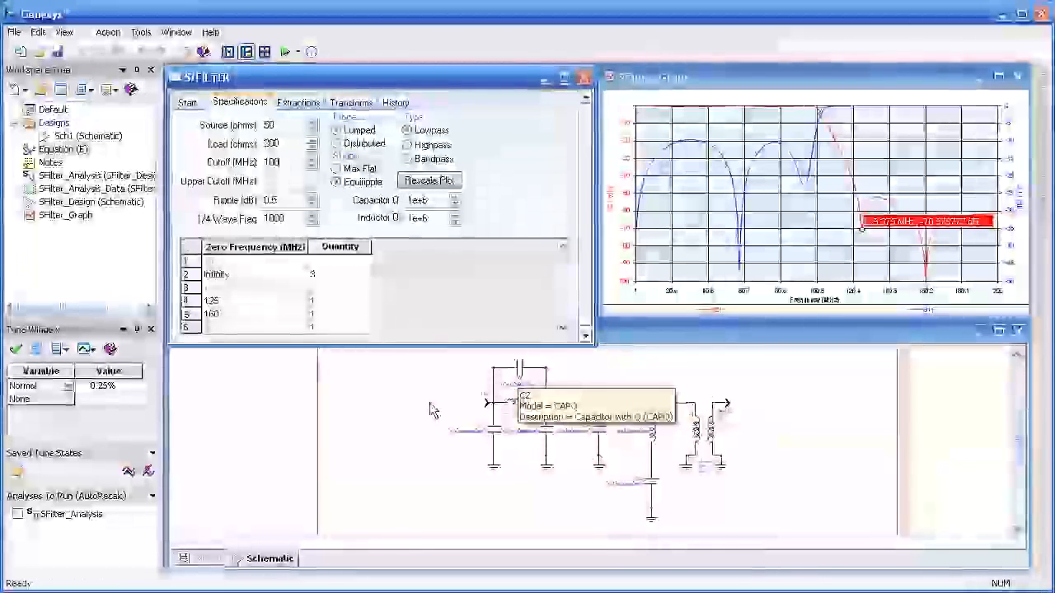
Step: Review the extracted filter solutions, compare the second solution's schematic and response, and return to the first solution
{"action": "left_click", "coordinate": [298, 103]}
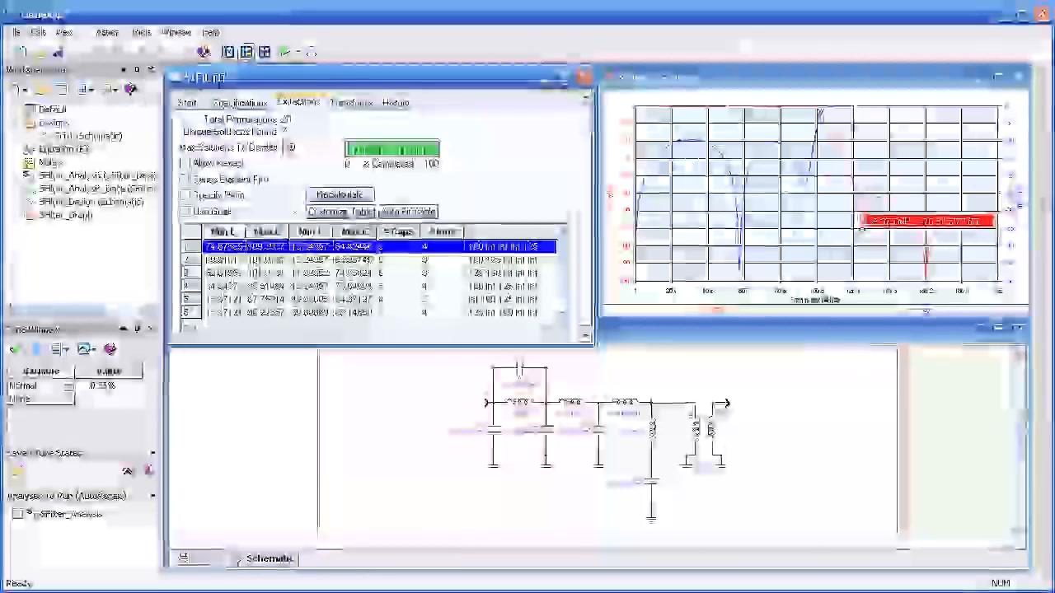
{"action": "left_click", "coordinate": [563, 307]}
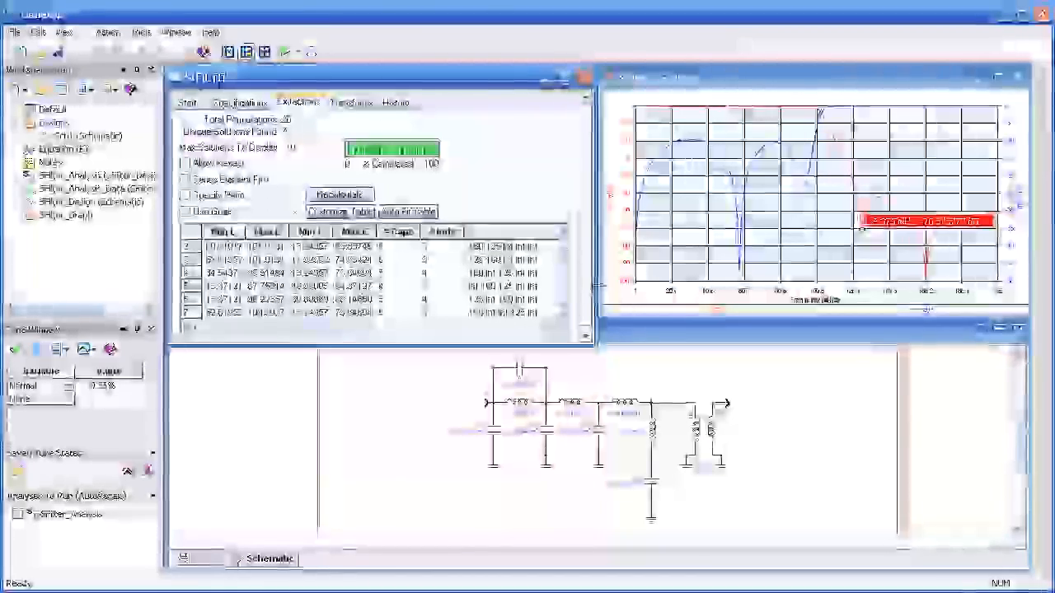
{"action": "left_click_drag", "start_coordinate": [568, 295], "coordinate": [566, 276]}
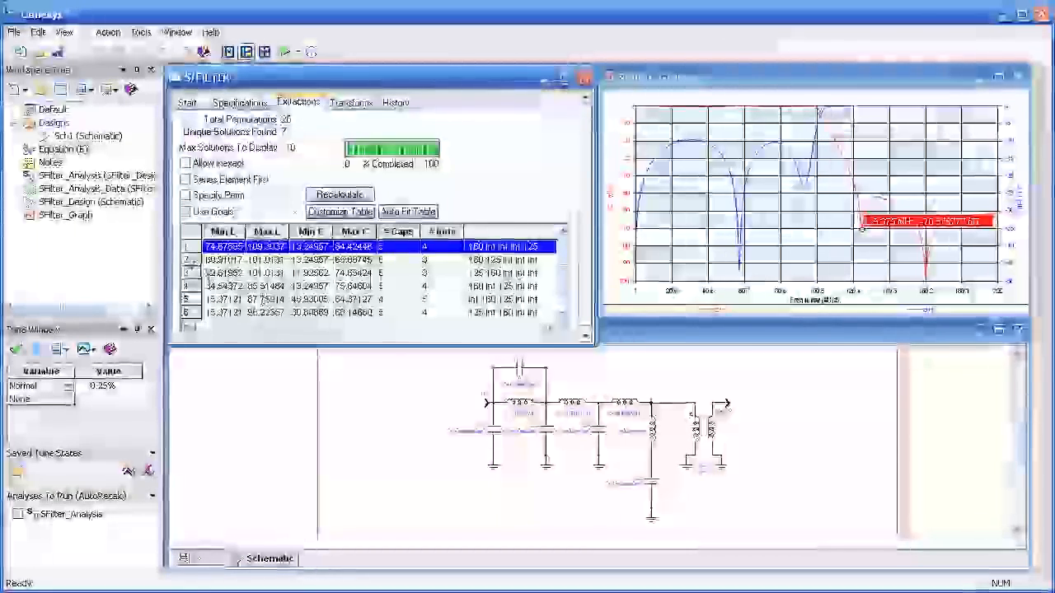
{"action": "left_click", "coordinate": [196, 260]}
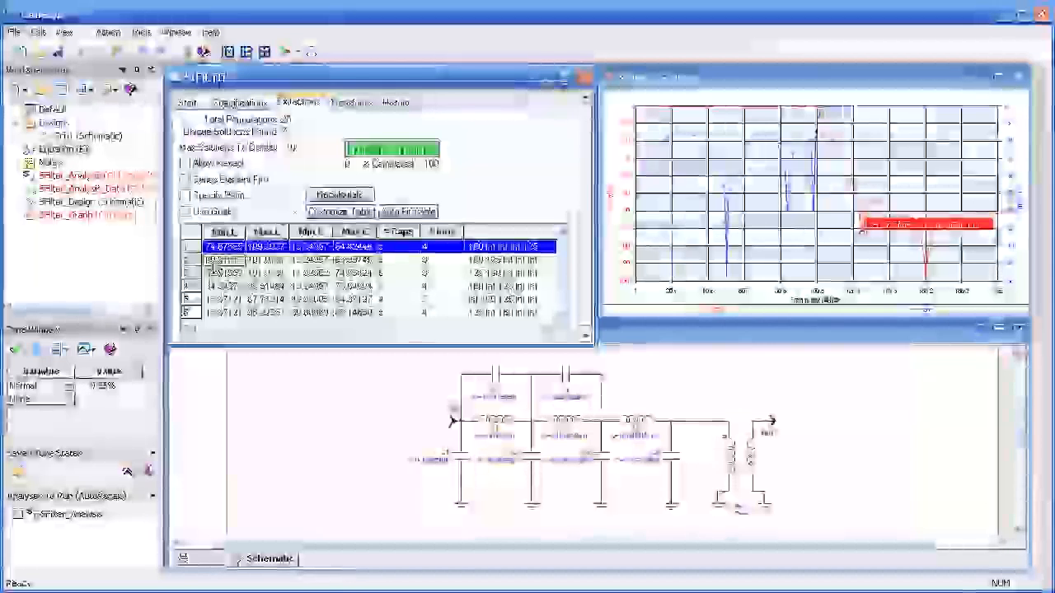
{"action": "left_click", "coordinate": [213, 261]}
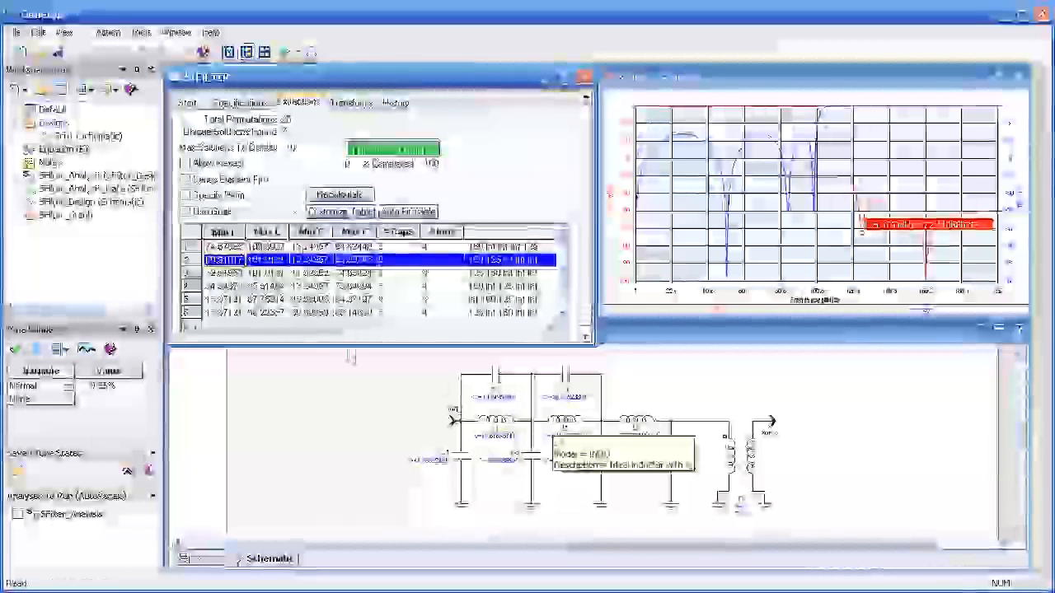
{"action": "left_click", "coordinate": [223, 248]}
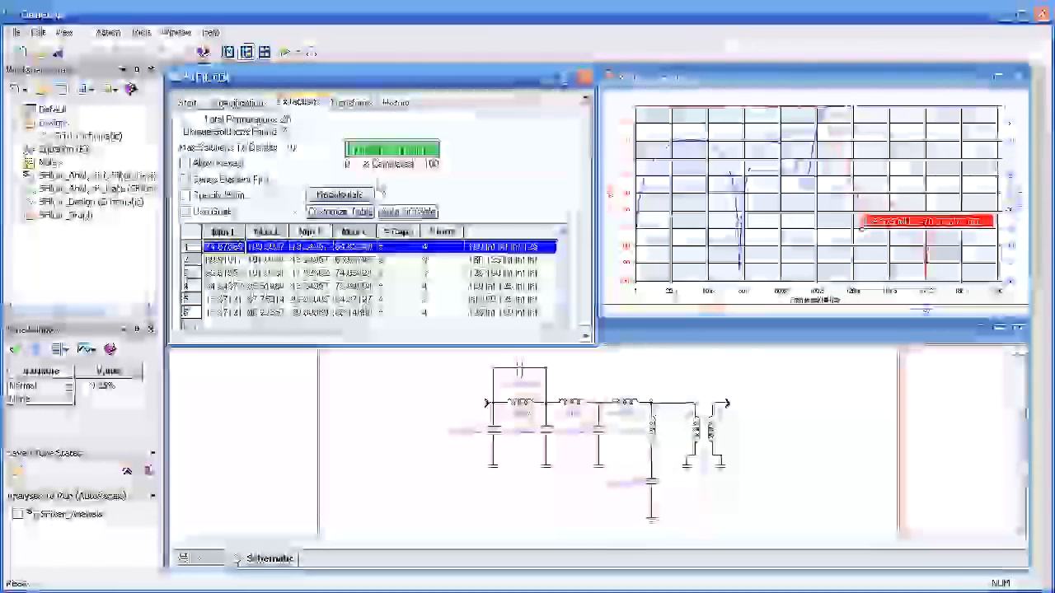
Step: Examine the before-and-after circuits of the transformer operations Shift left by one, Shift leftmost, Shift right by one and Shift rightmost
{"action": "left_click", "coordinate": [348, 105]}
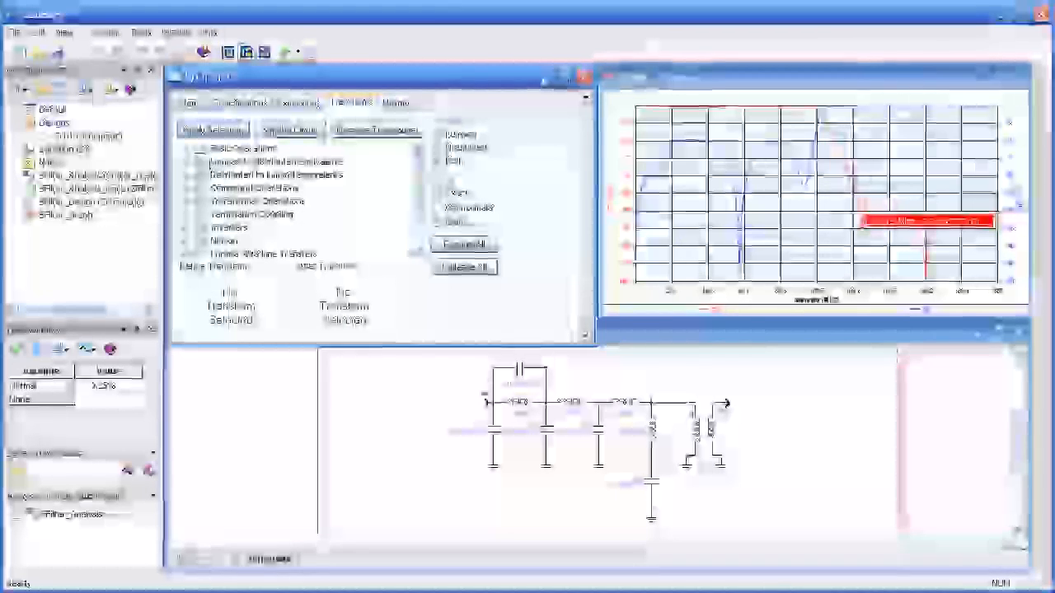
{"action": "mouse_move", "coordinate": [418, 196]}
{"action": "left_mouse_down"}
{"action": "mouse_move", "coordinate": [418, 223]}
{"action": "mouse_move", "coordinate": [420, 181]}
{"action": "left_mouse_up"}
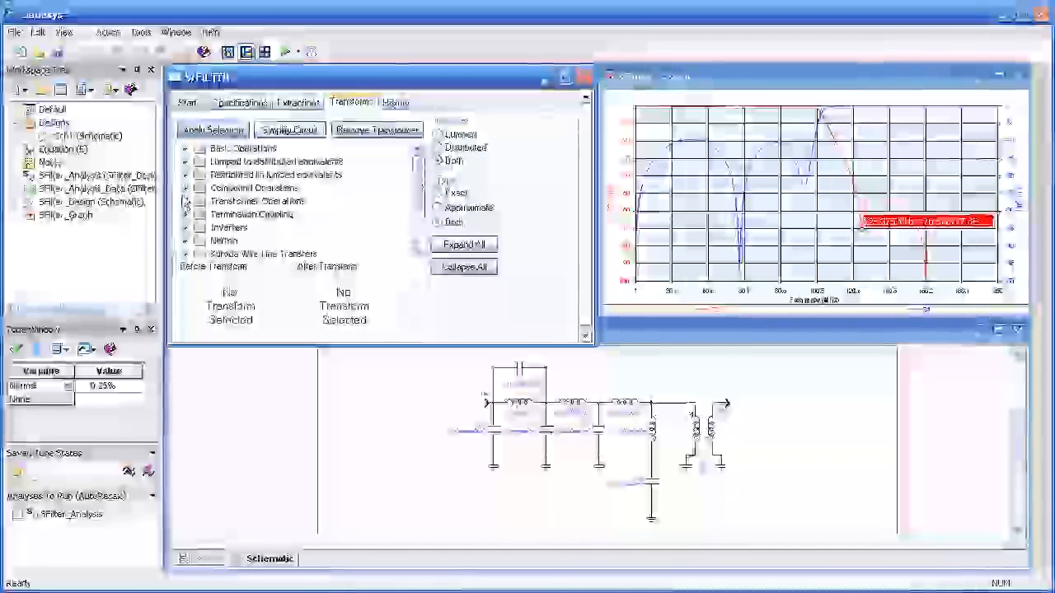
{"action": "left_click", "coordinate": [184, 201]}
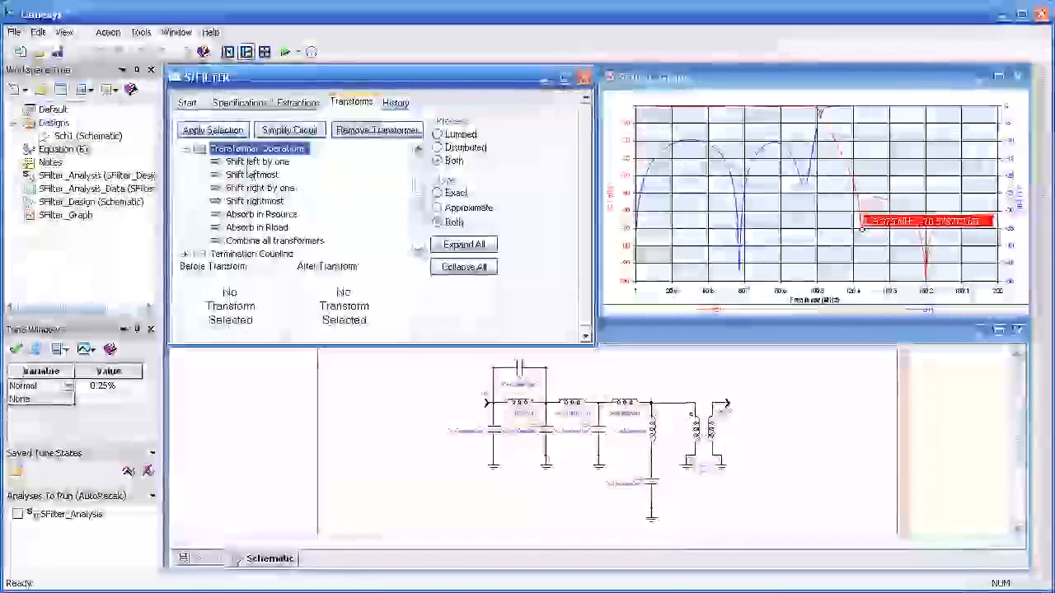
{"action": "left_click", "coordinate": [256, 163]}
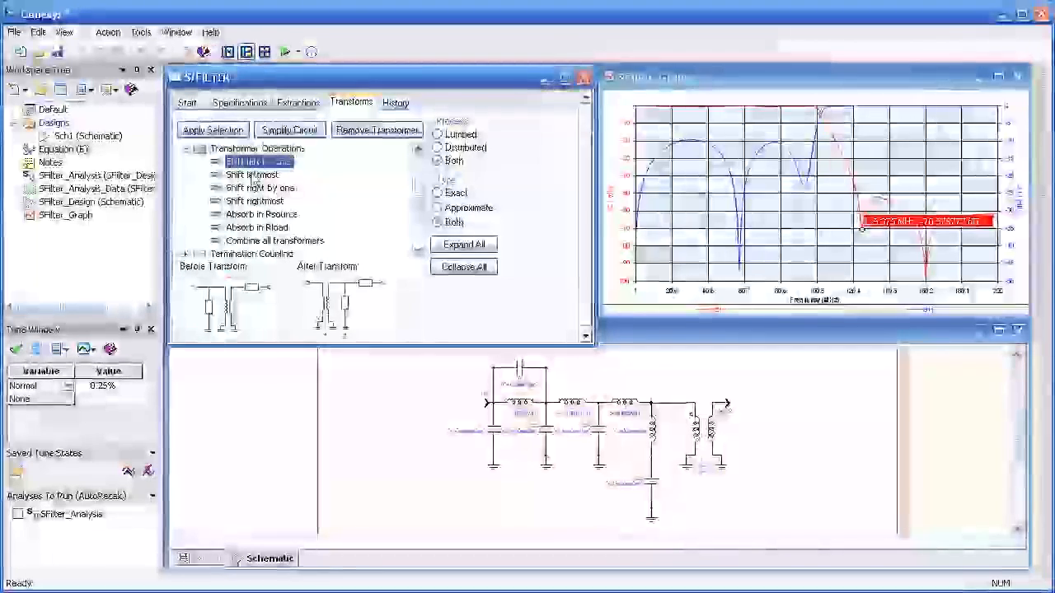
{"action": "left_click", "coordinate": [254, 175]}
{"action": "left_click", "coordinate": [255, 188]}
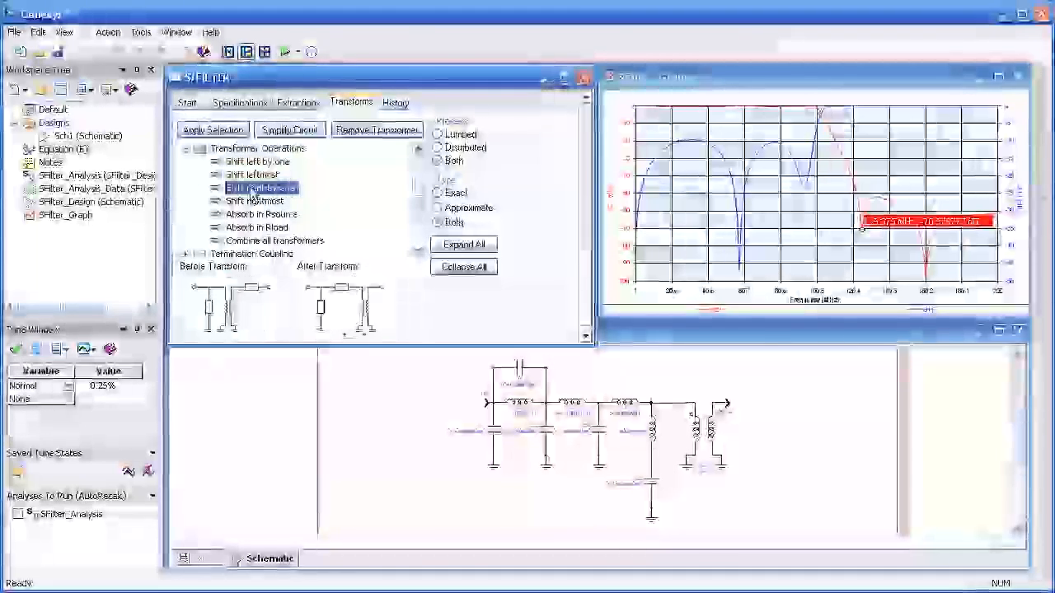
{"action": "left_click", "coordinate": [252, 201]}
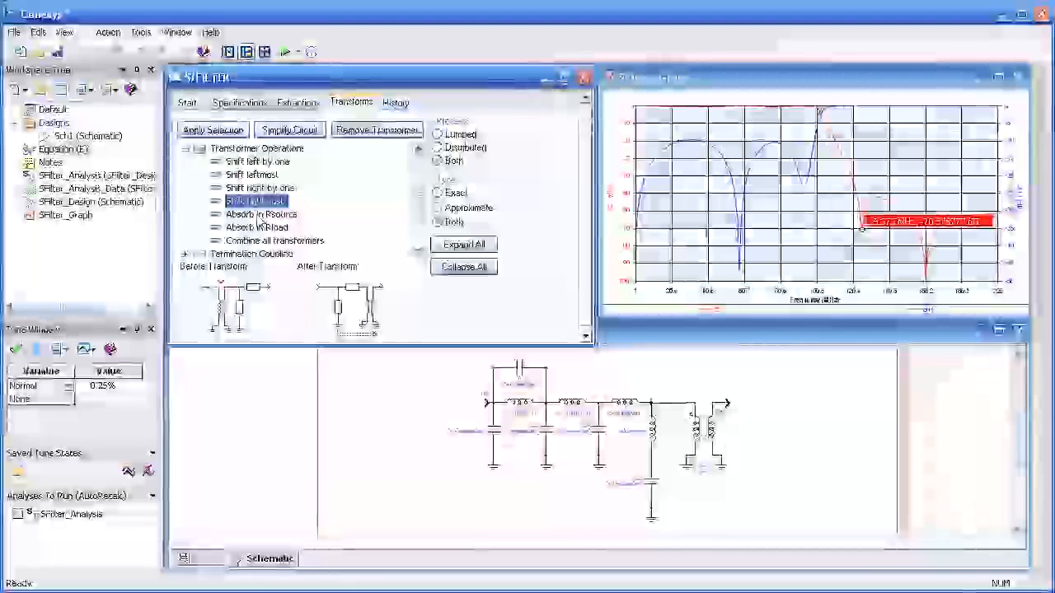
Step: Apply the Absorb in Rsource operation to the transformer at the filter's output
{"action": "left_click", "coordinate": [258, 215]}
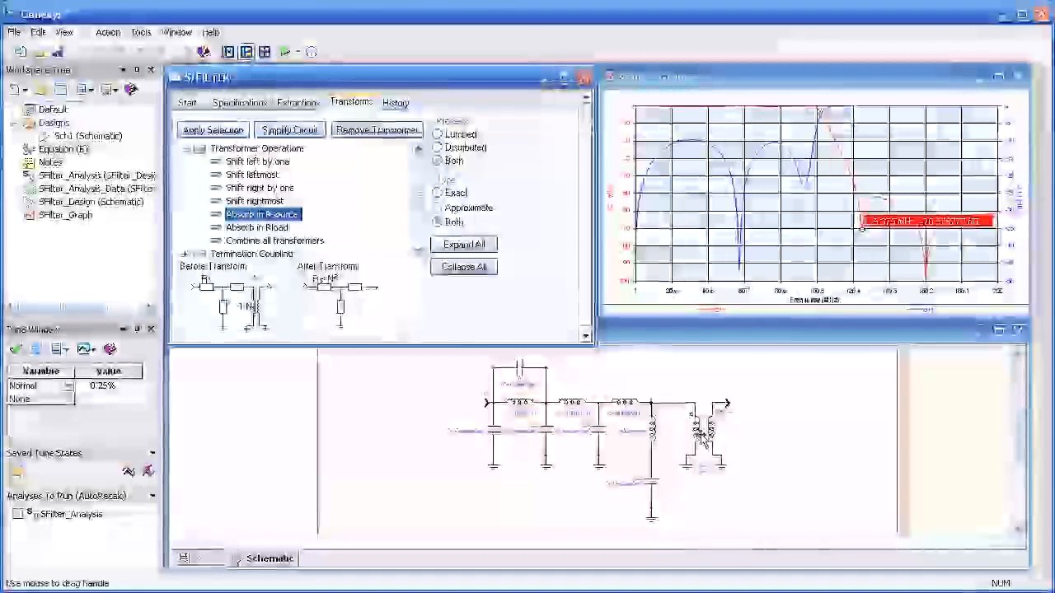
{"action": "left_click", "coordinate": [704, 437]}
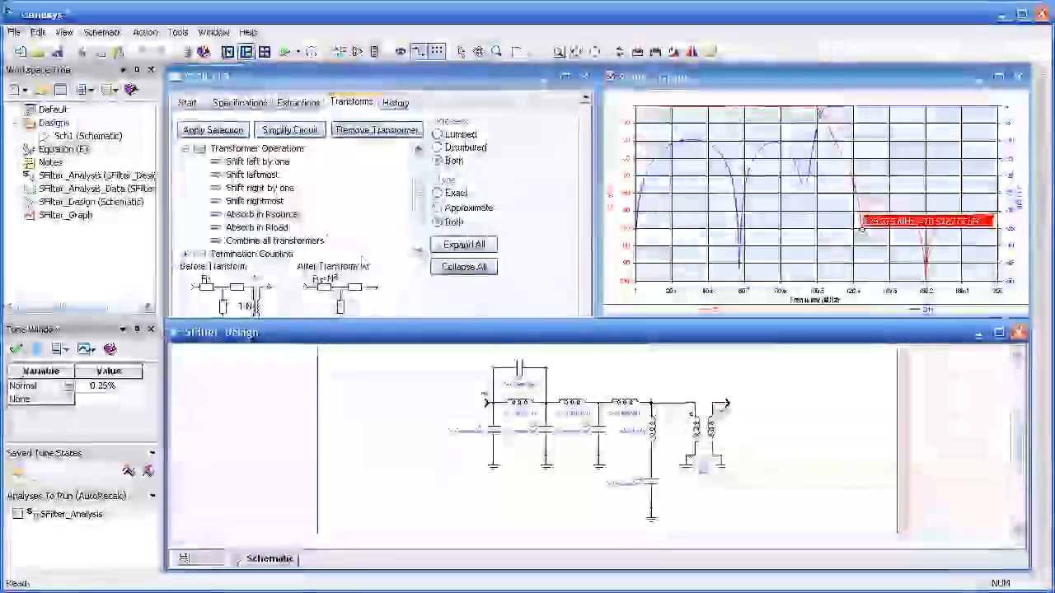
{"action": "left_click", "coordinate": [216, 131]}
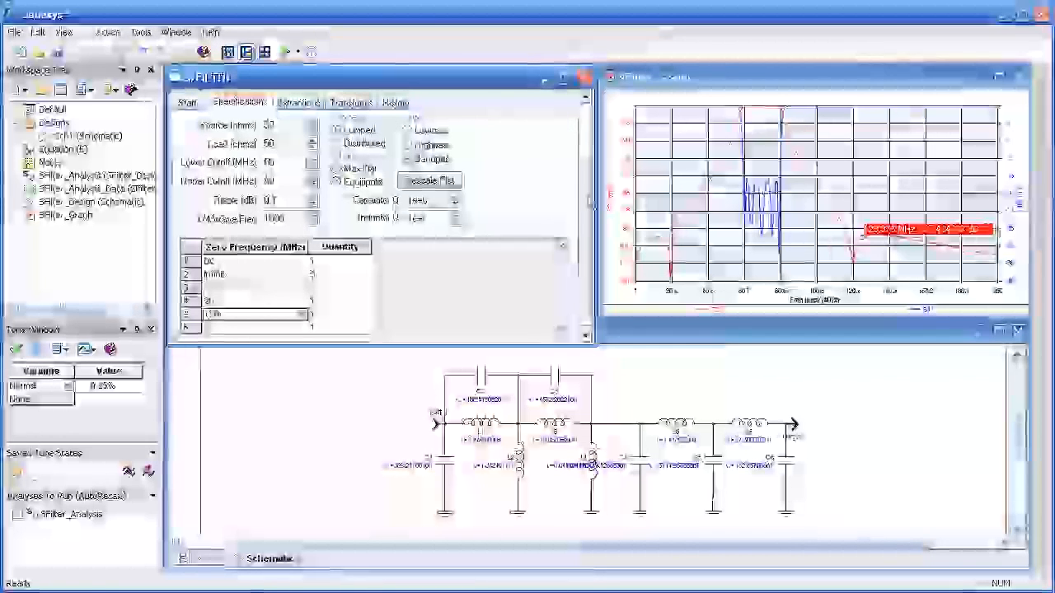
Step: Place a marker at the bandpass response's transmission zero near 20 MHz and display the available circuit transforms
{"action": "left_click", "coordinate": [853, 268]}
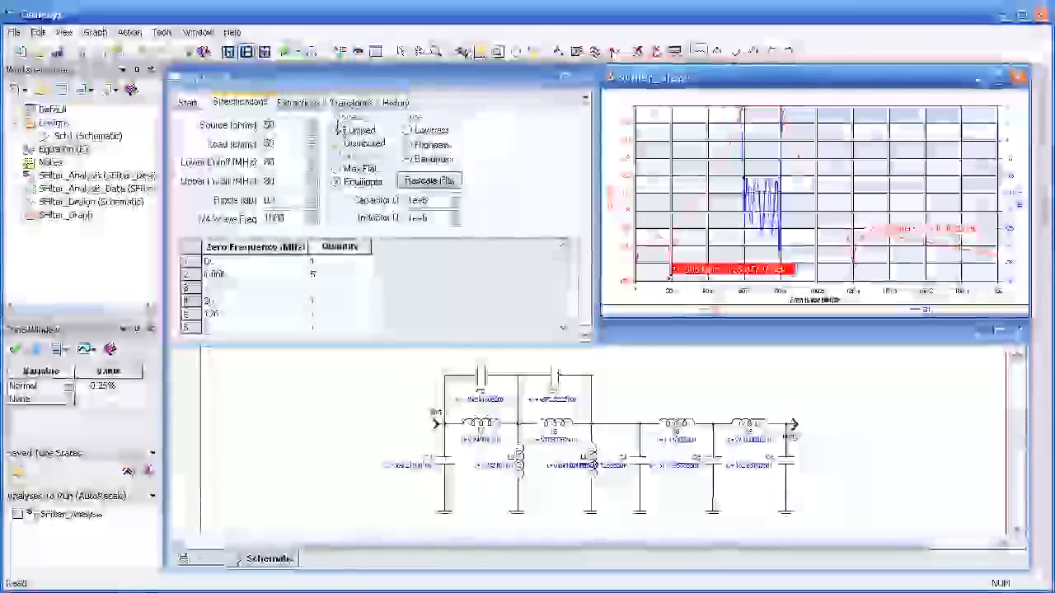
{"action": "left_click", "coordinate": [351, 102]}
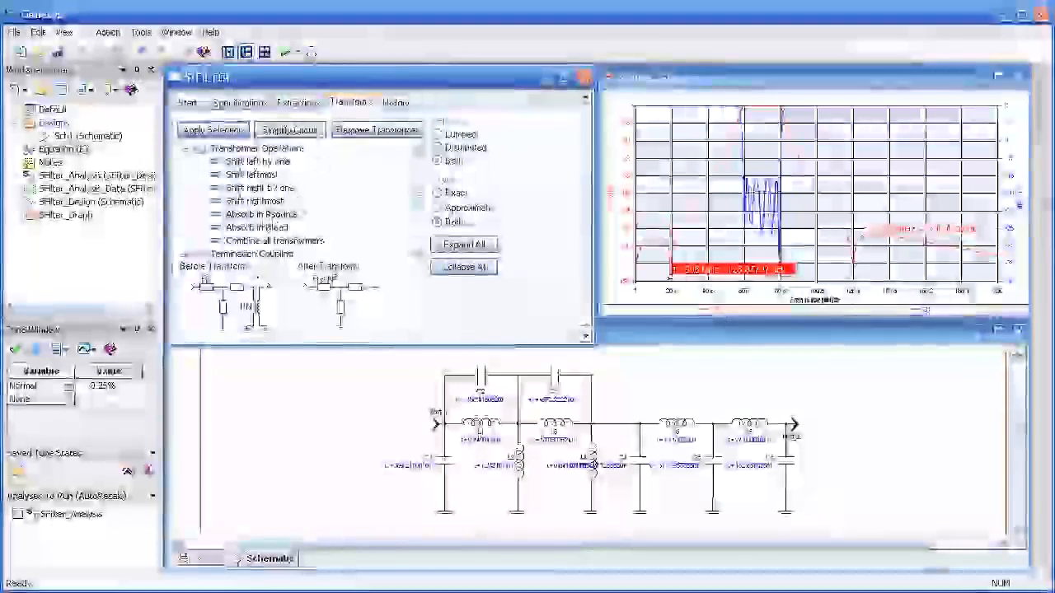